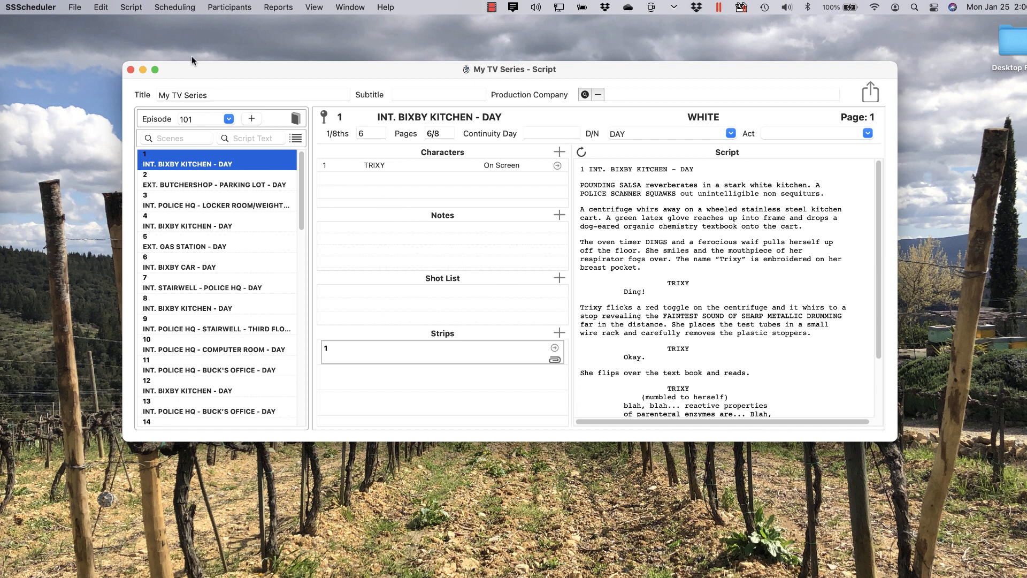
Open the project's list of stripboards and select the 101 Main stripboard
click(175, 9)
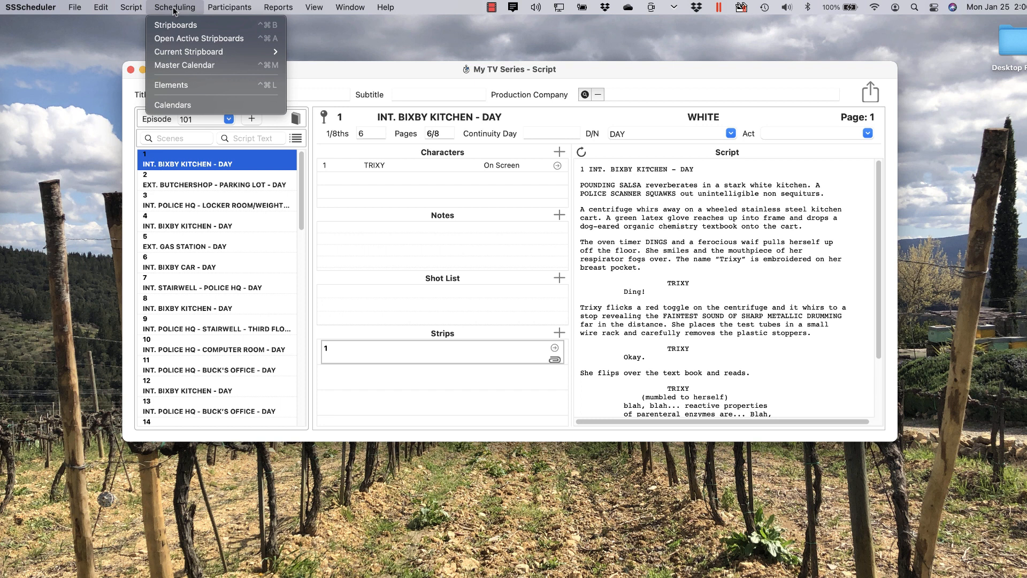
click(171, 22)
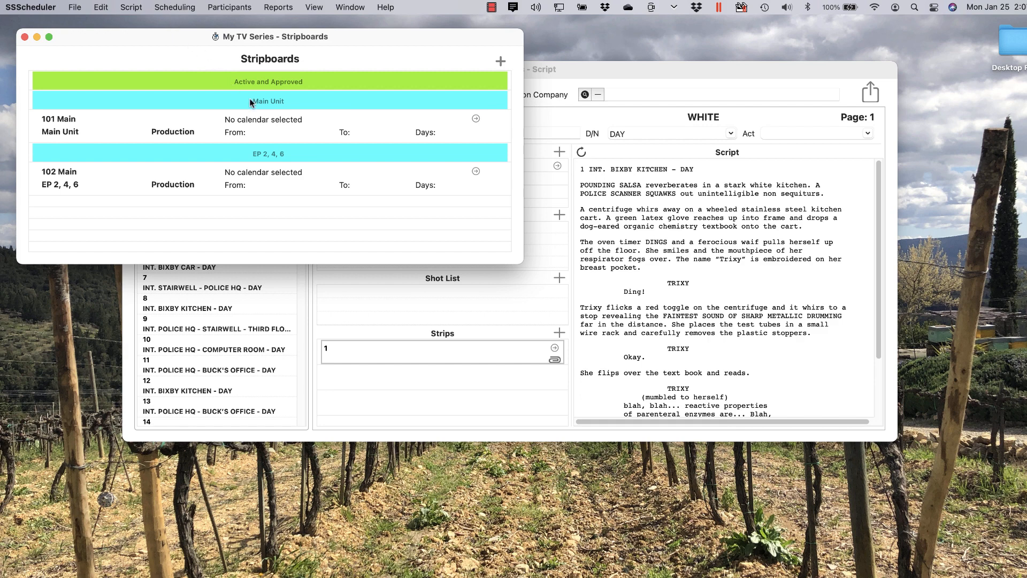
click(287, 131)
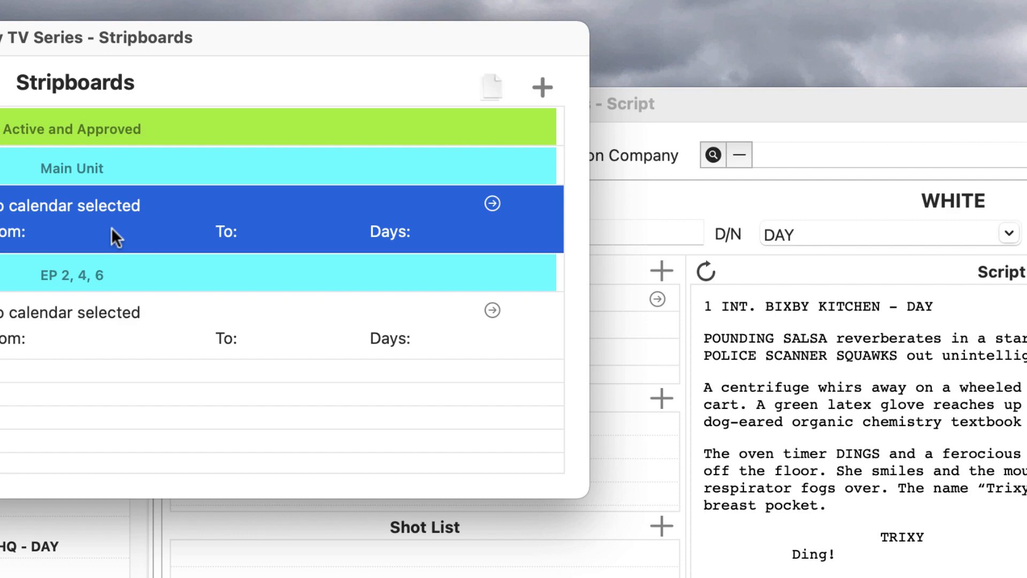
click(544, 87)
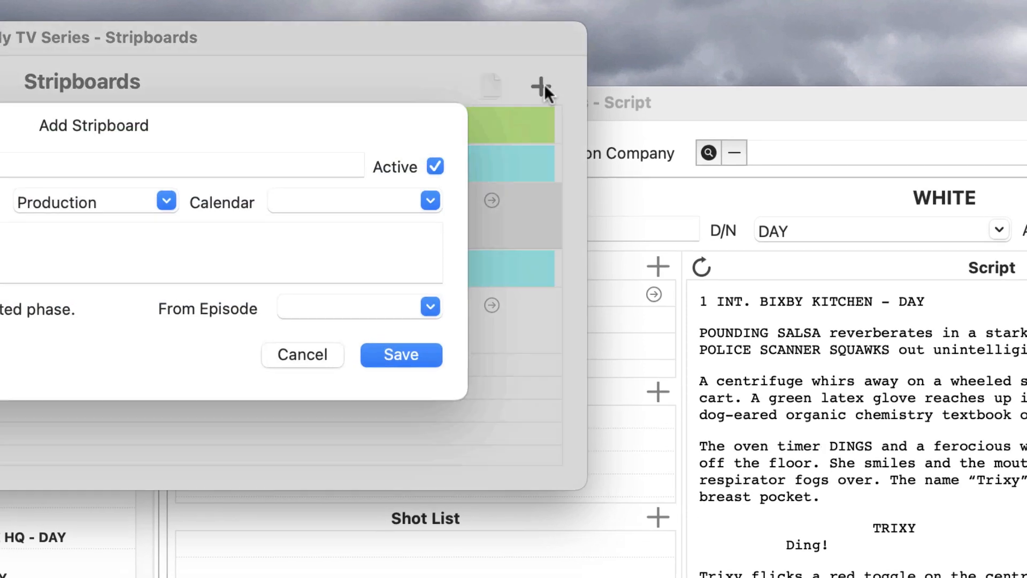
text(Main )
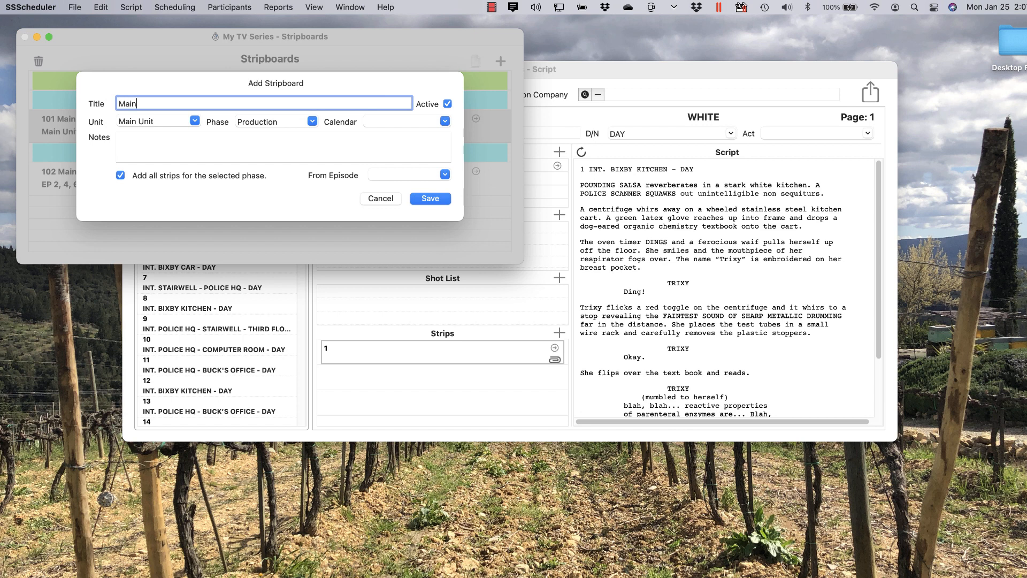
text(Actor Availability)
click(195, 122)
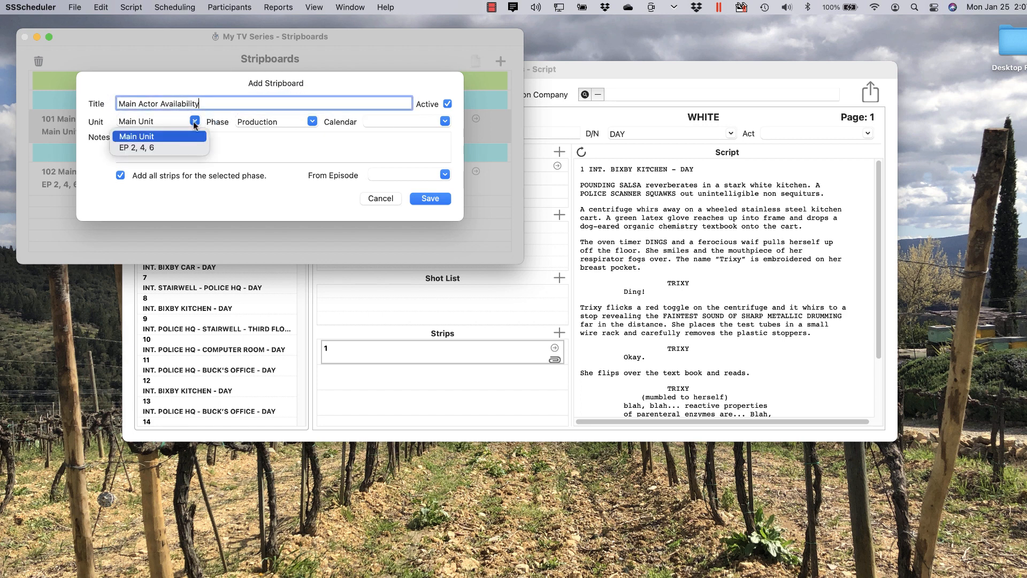
click(194, 121)
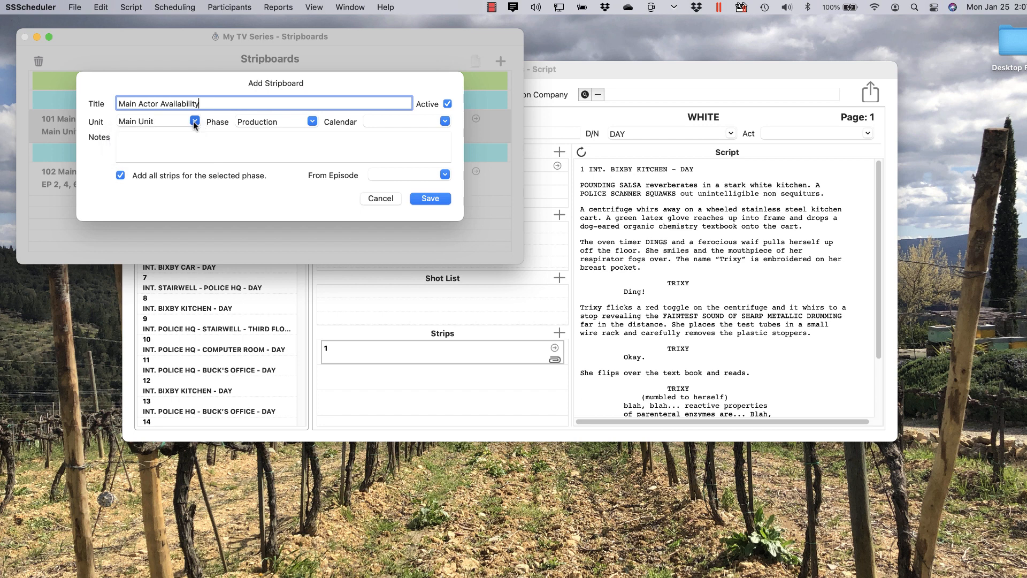
click(315, 121)
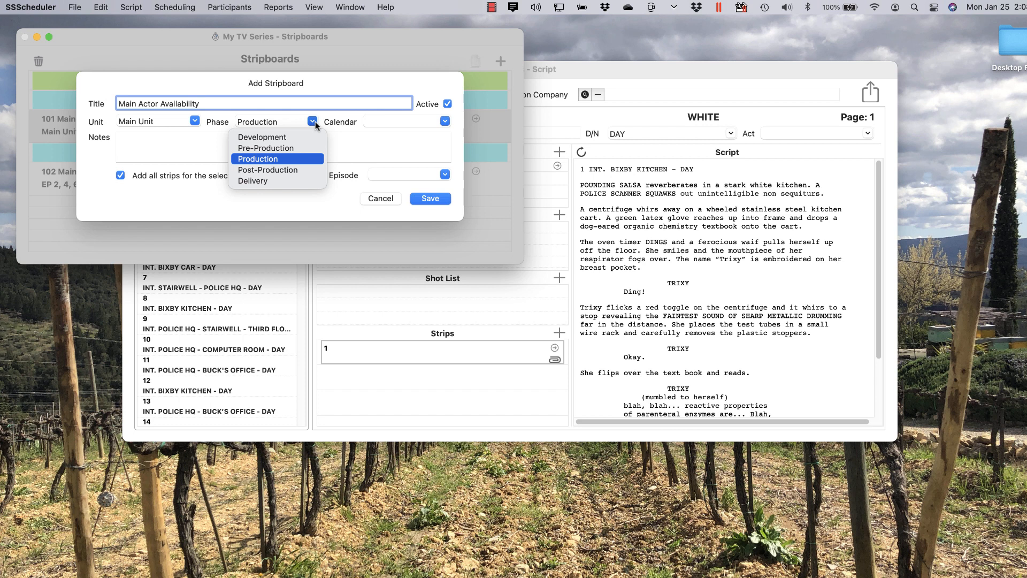
click(315, 122)
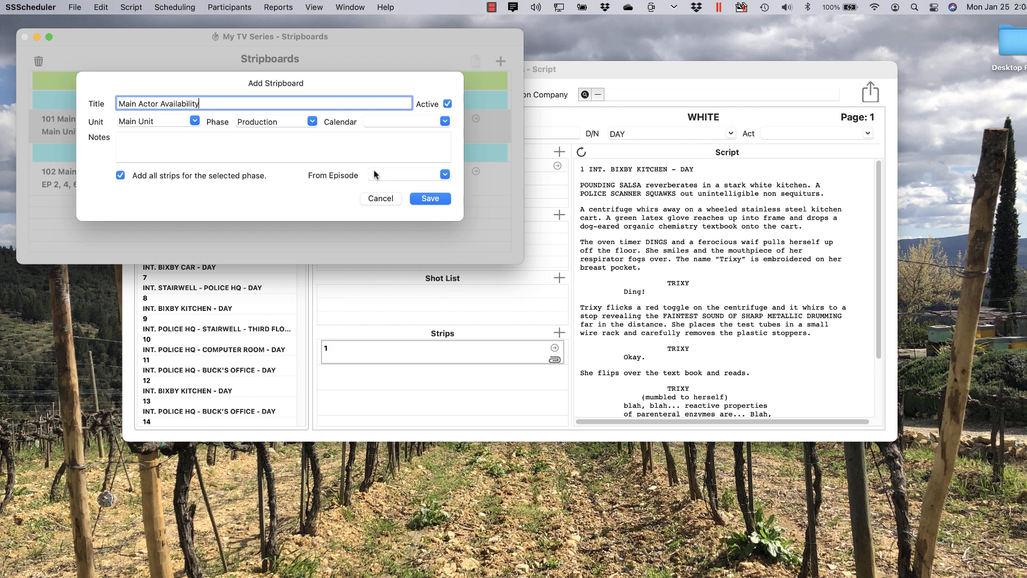
click(445, 174)
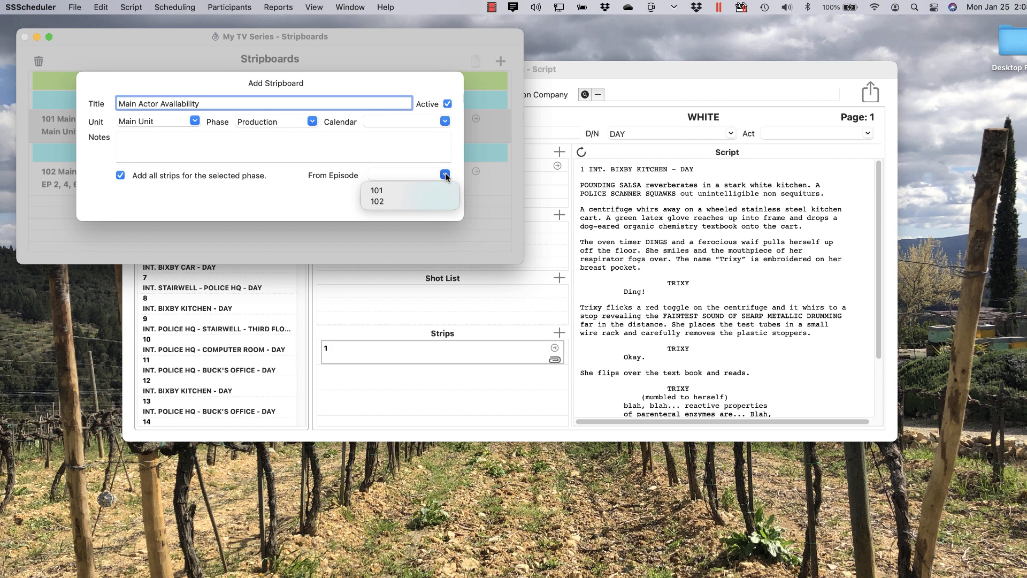
click(445, 175)
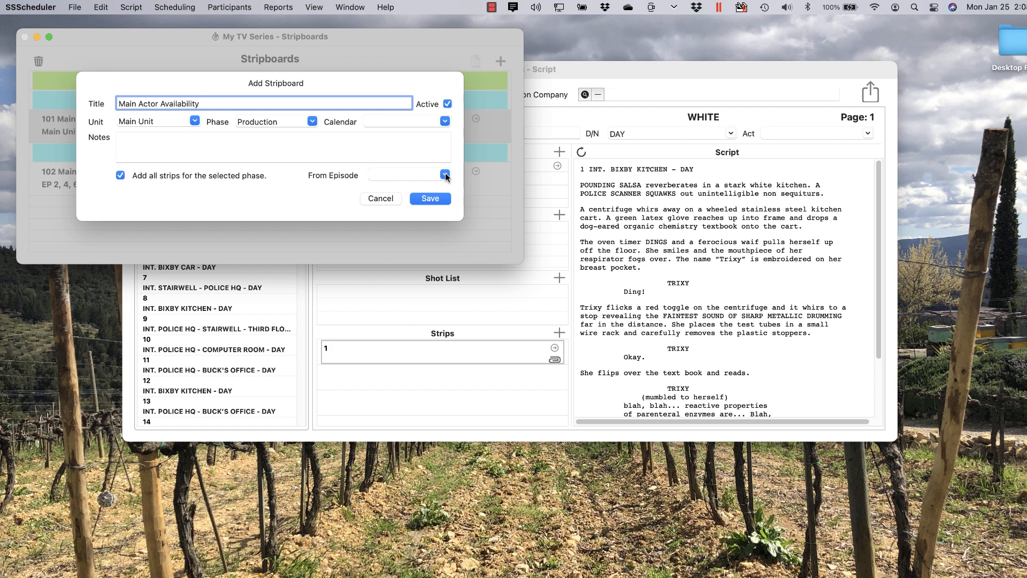
click(381, 198)
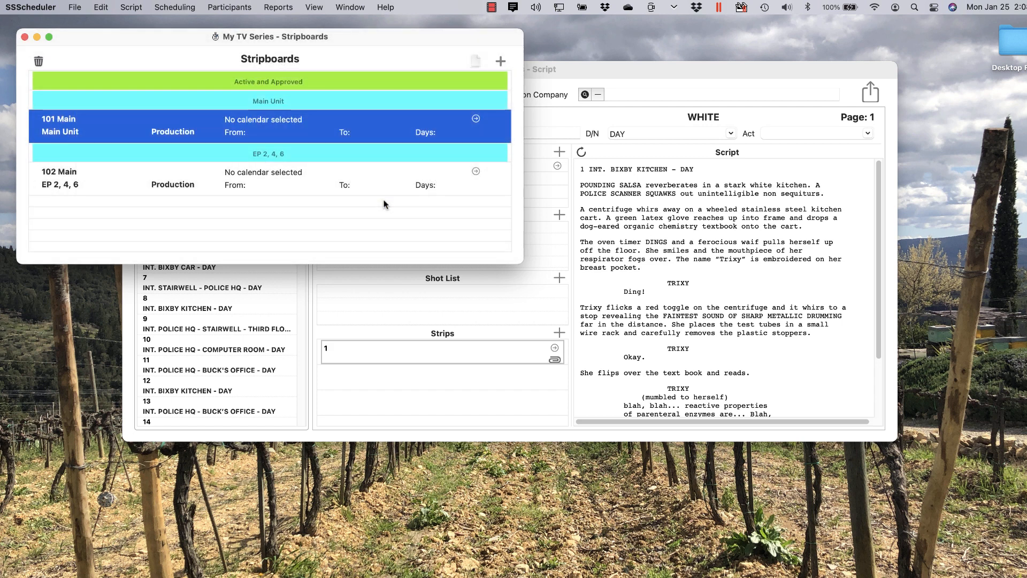
Open the 101 Main stripboard, check the available stripboards, and look through its strips from first to last
double_click(297, 126)
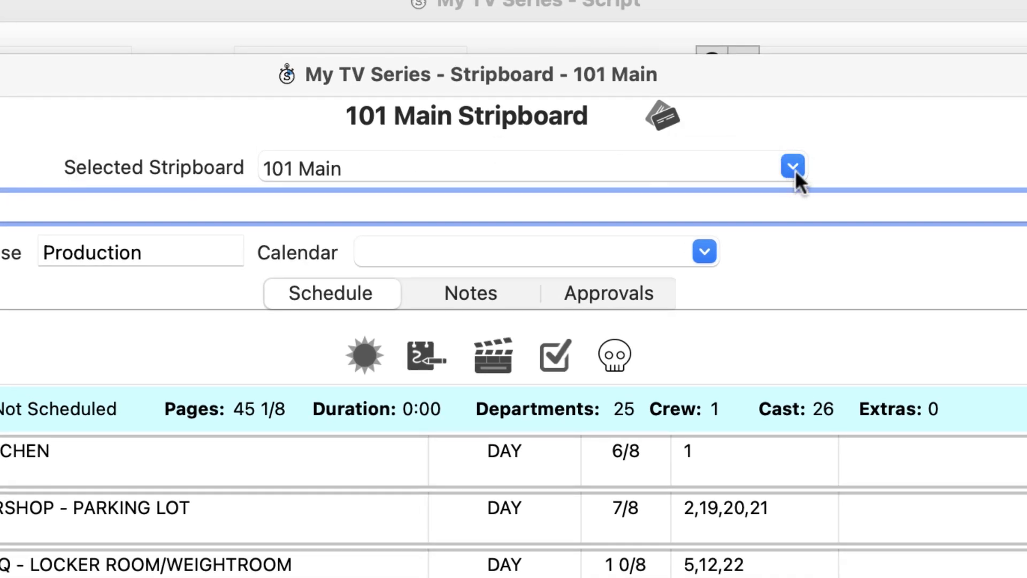
click(793, 167)
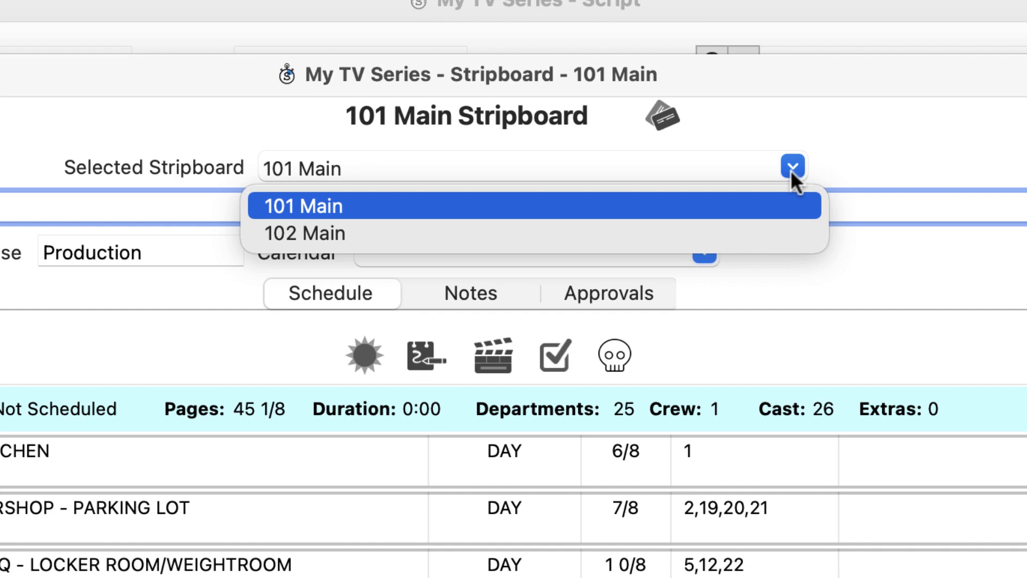
click(792, 172)
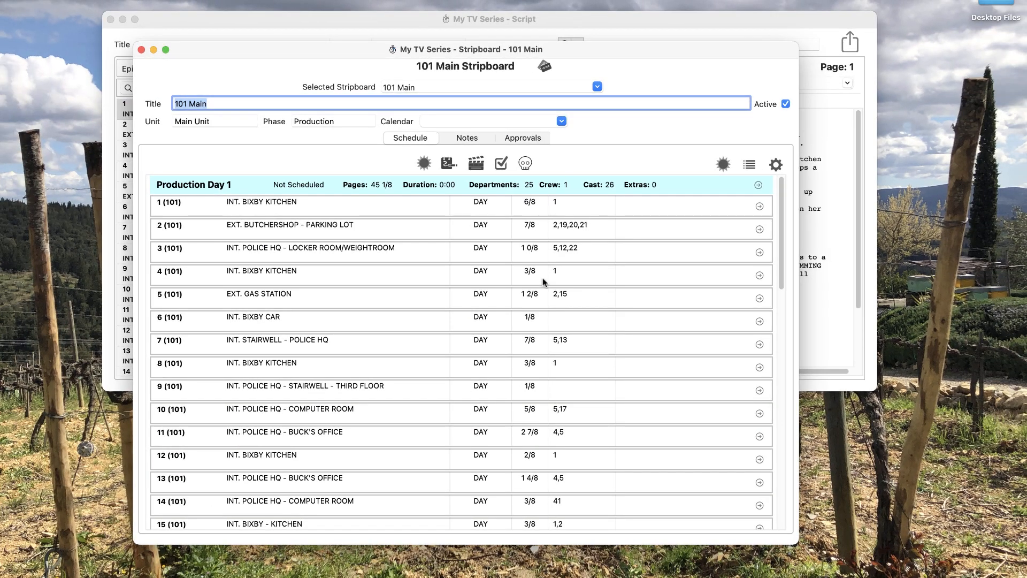
scroll(539, 335, down, 15)
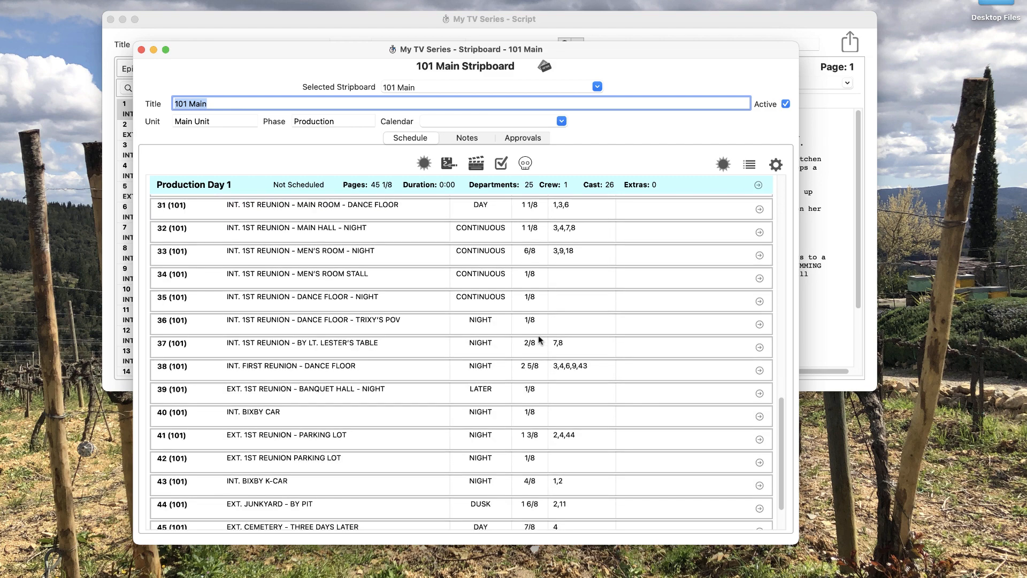
scroll(538, 339, down, 2)
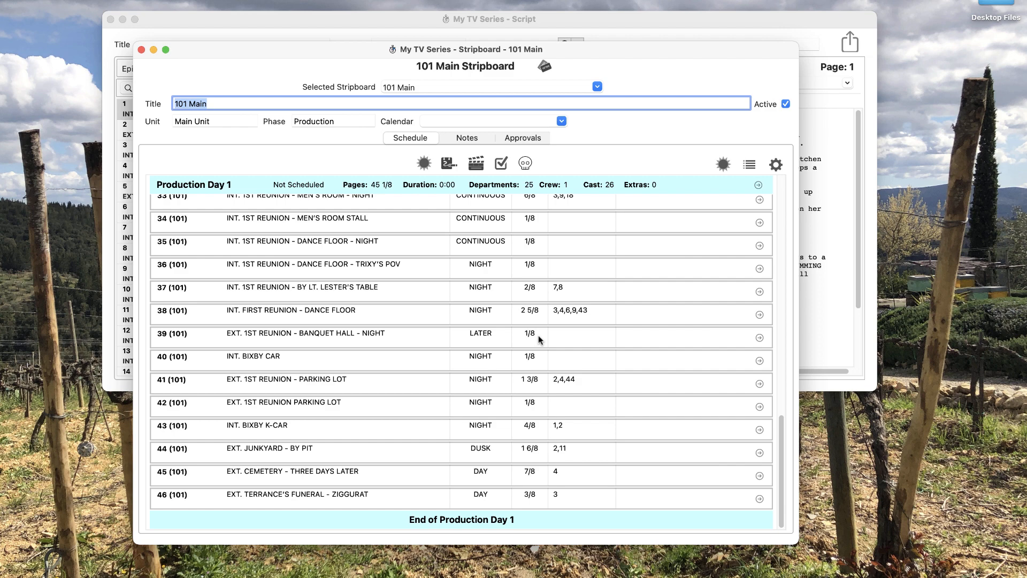
scroll(539, 335, up, 10)
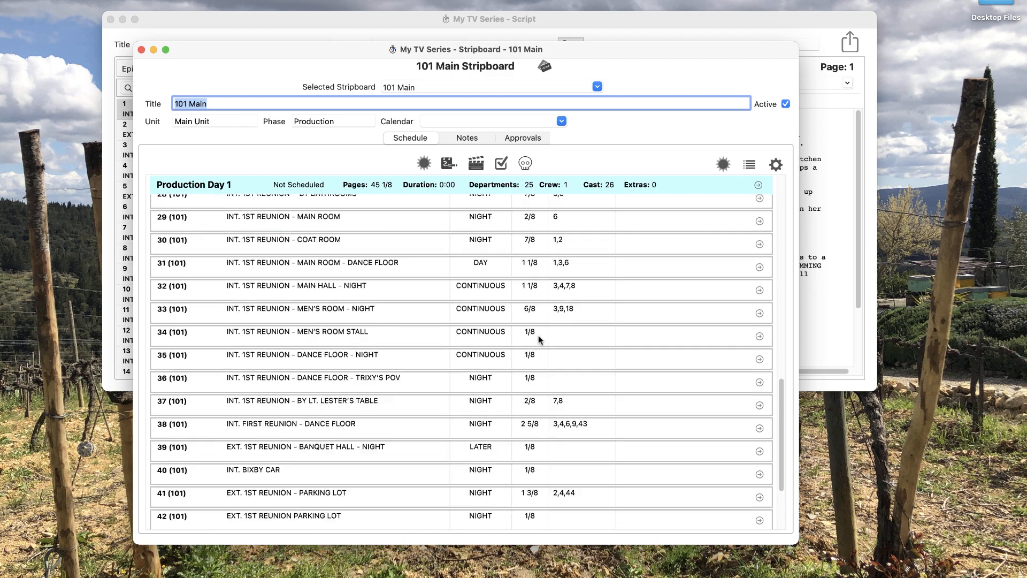
scroll(539, 339, up, 5)
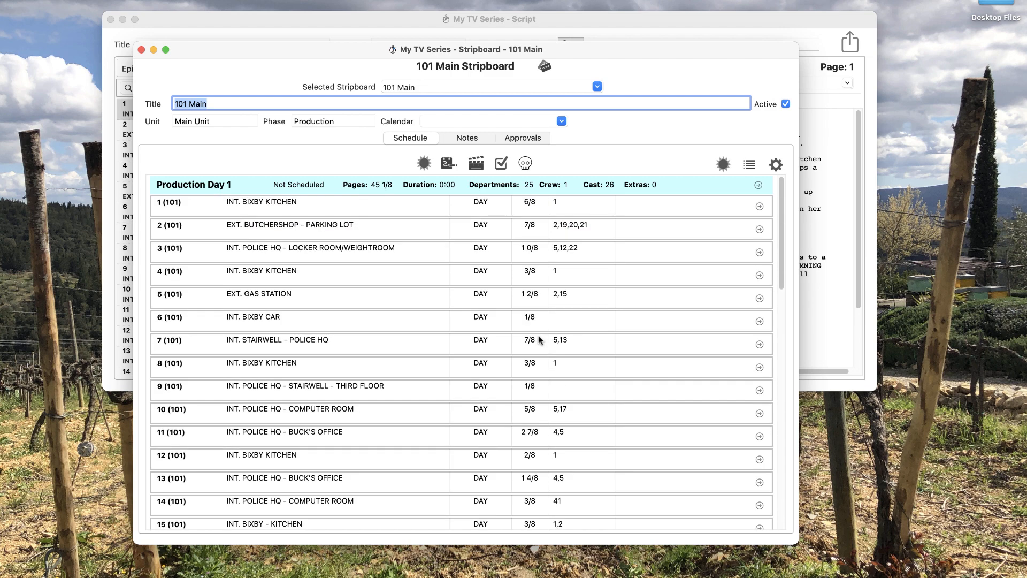
Sort the strips of 101 Main by Set, with Day/Night as the second criterion
click(748, 164)
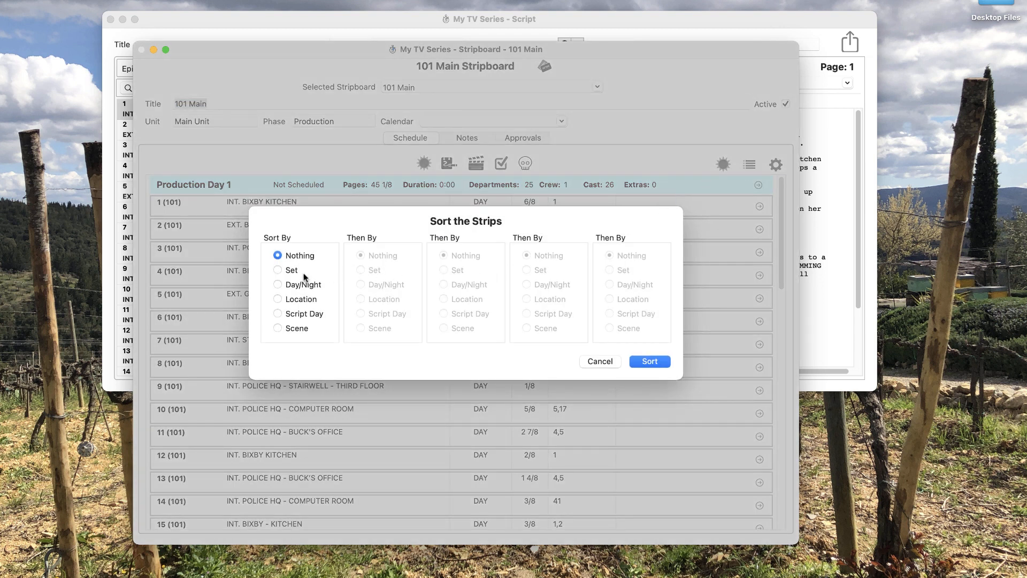
click(280, 271)
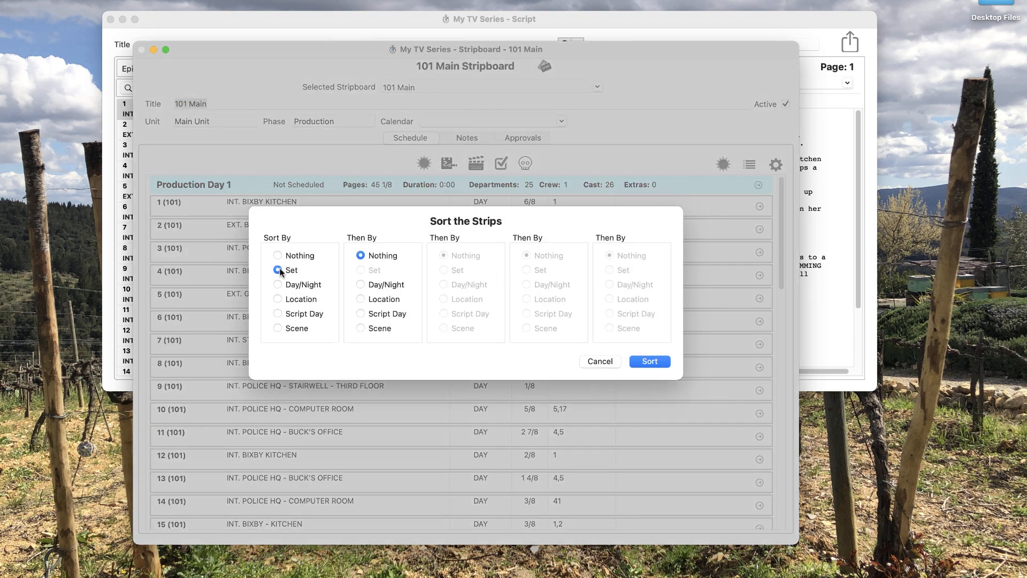
click(360, 285)
click(649, 362)
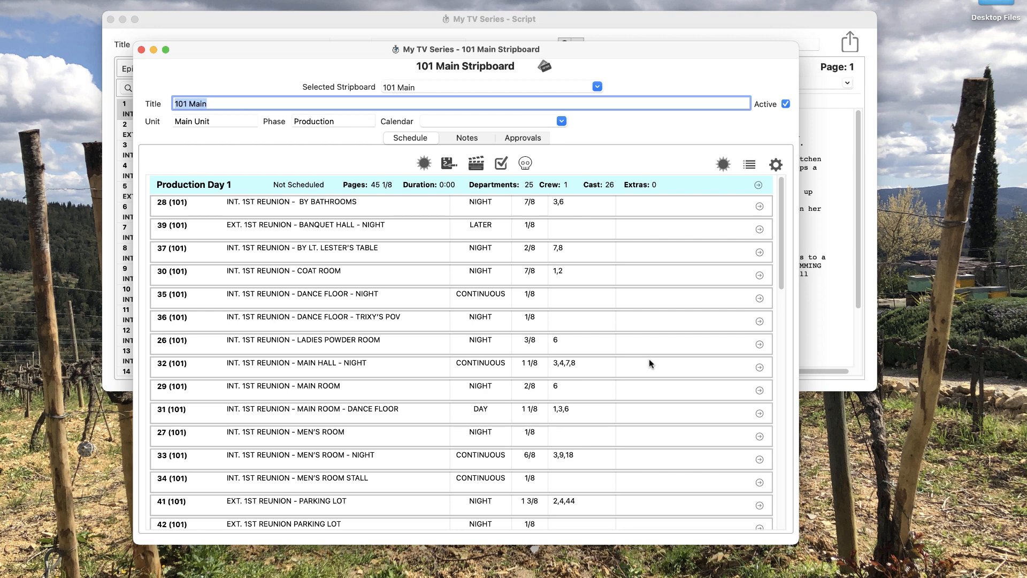
Move strip 30 above strip 37, and move strips 35, 36 and 26 together directly below strip 30
drag(301, 273, 303, 242)
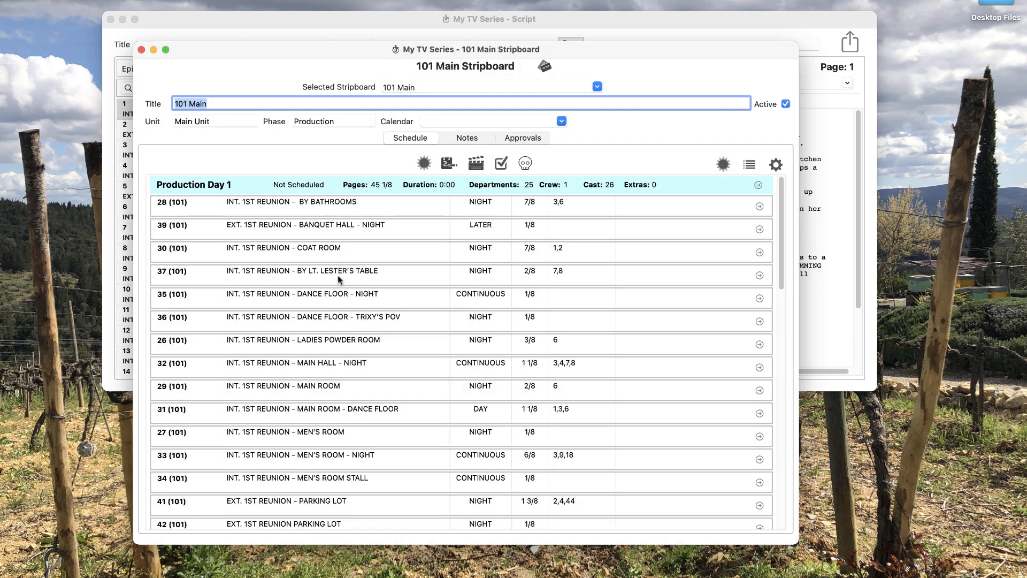
click(323, 301)
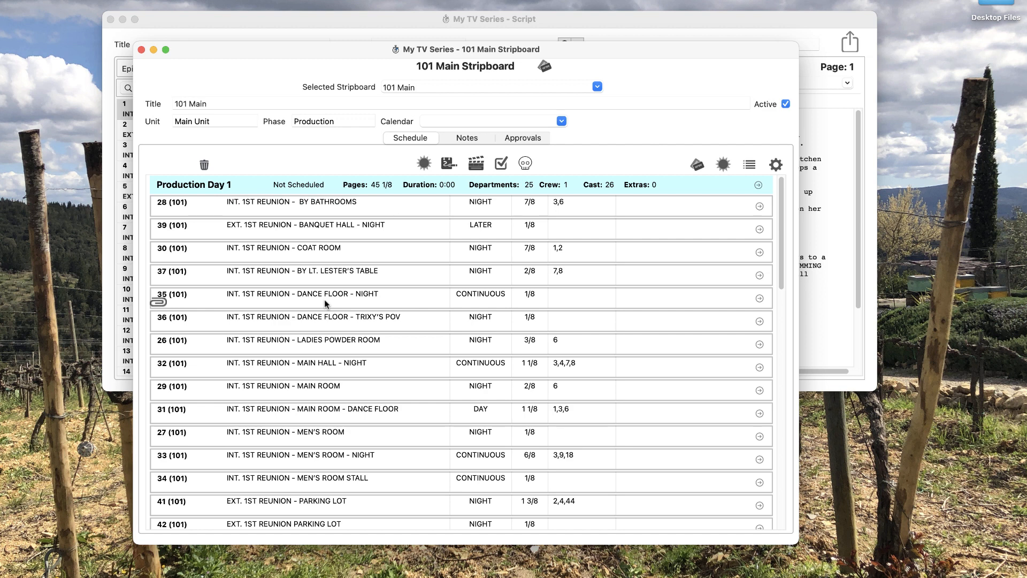
shift+click(314, 343)
drag(309, 321, 325, 266)
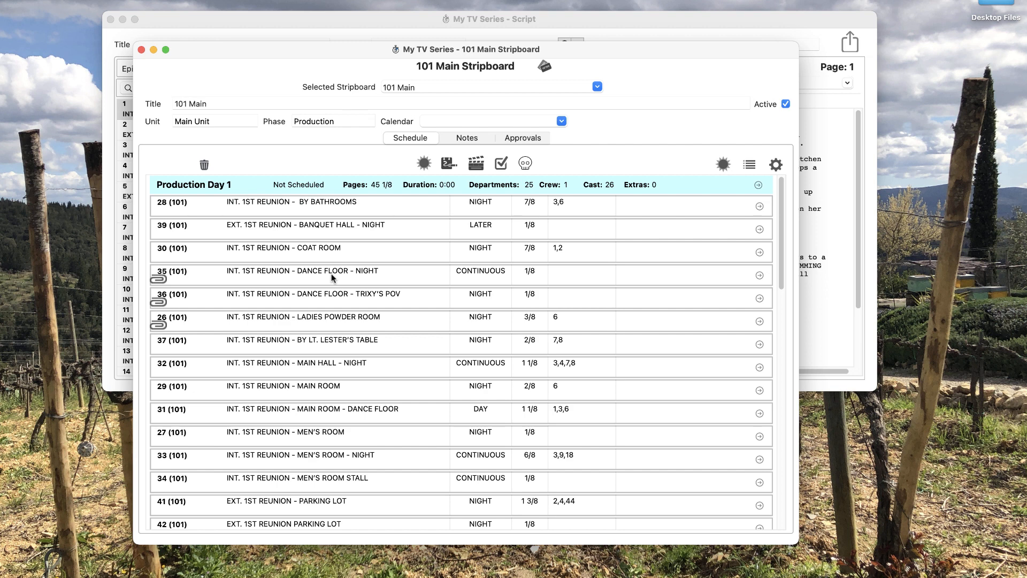
Insert individual day breaks in the schedule: one after strip 26 and two after strip 27
click(724, 164)
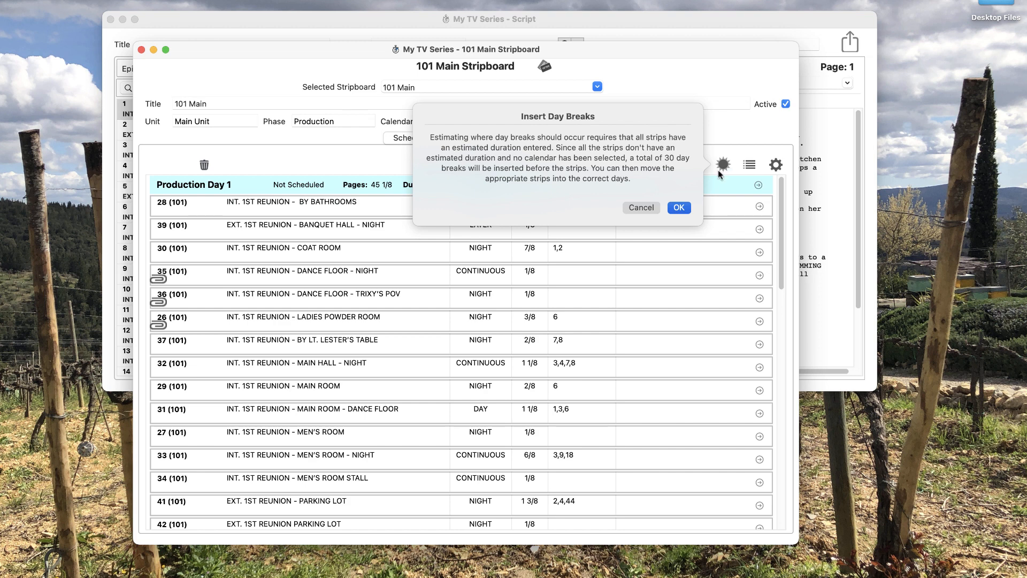
click(644, 207)
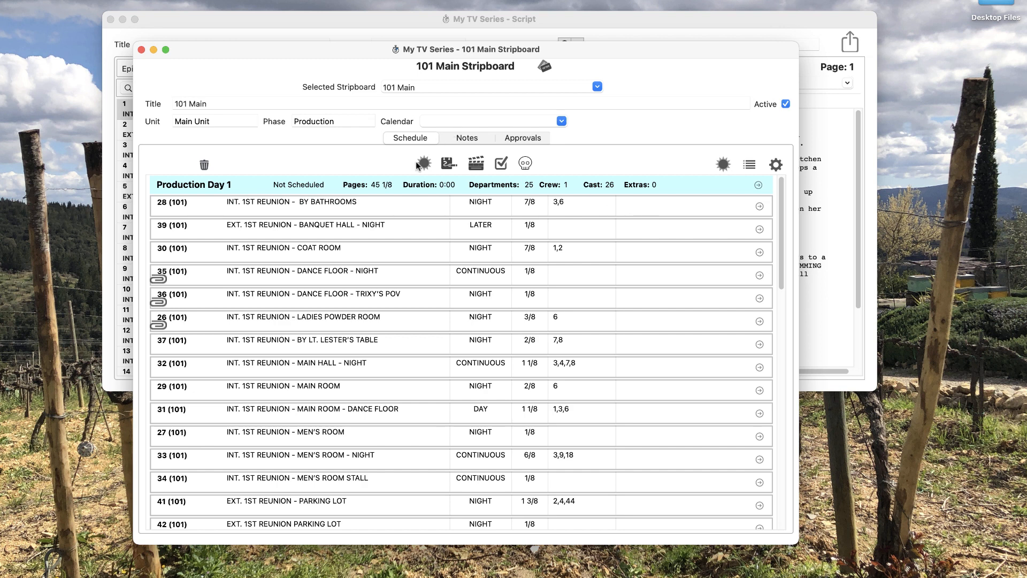
drag(423, 163, 396, 329)
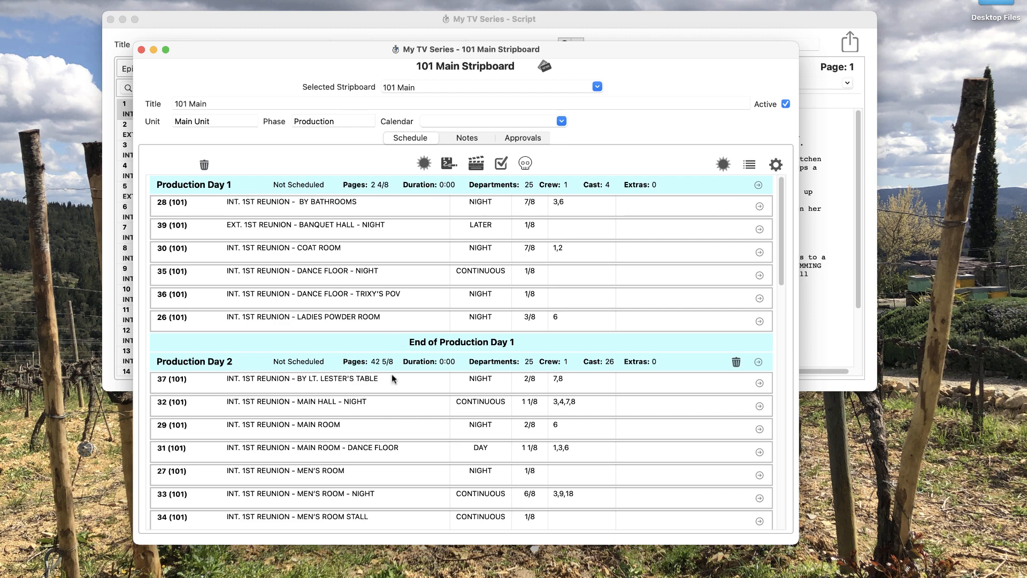
click(301, 474)
key(super+d)
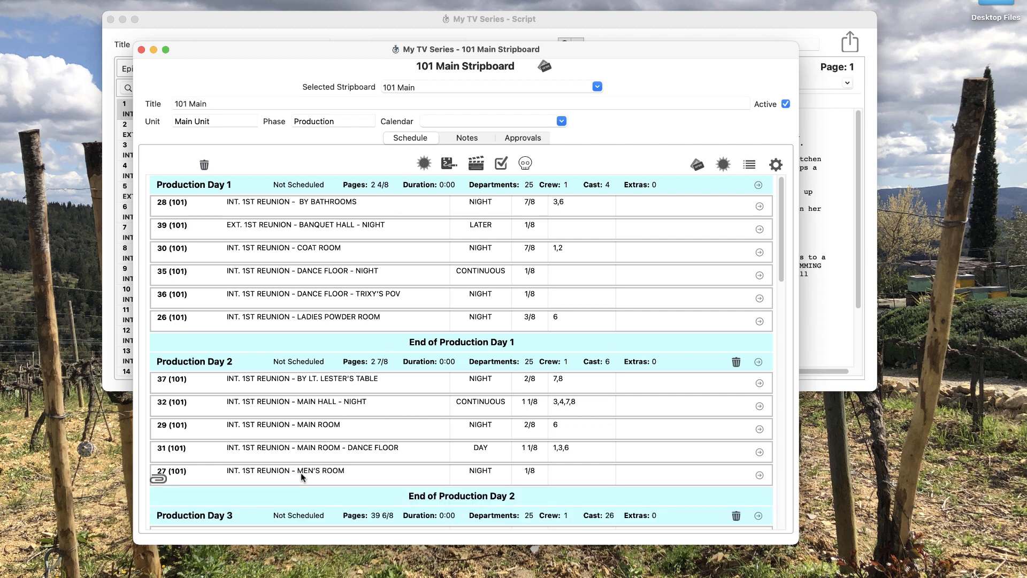
scroll(301, 473, down, 5)
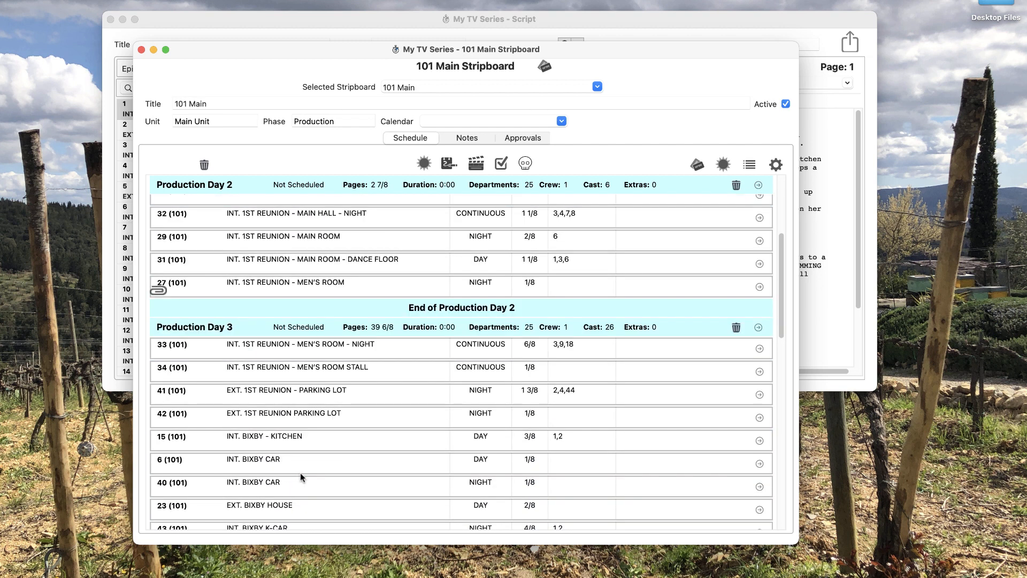
key(super+d)
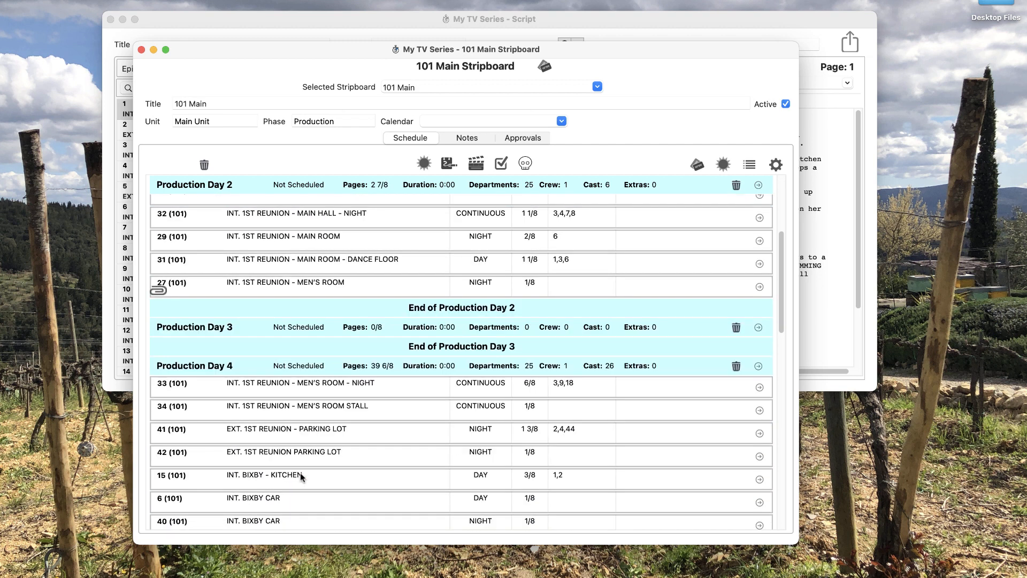
Move strips 33 and 34 together from Production Day 4 into the empty Production Day 3
click(318, 392)
shift+click(320, 417)
drag(309, 414, 327, 339)
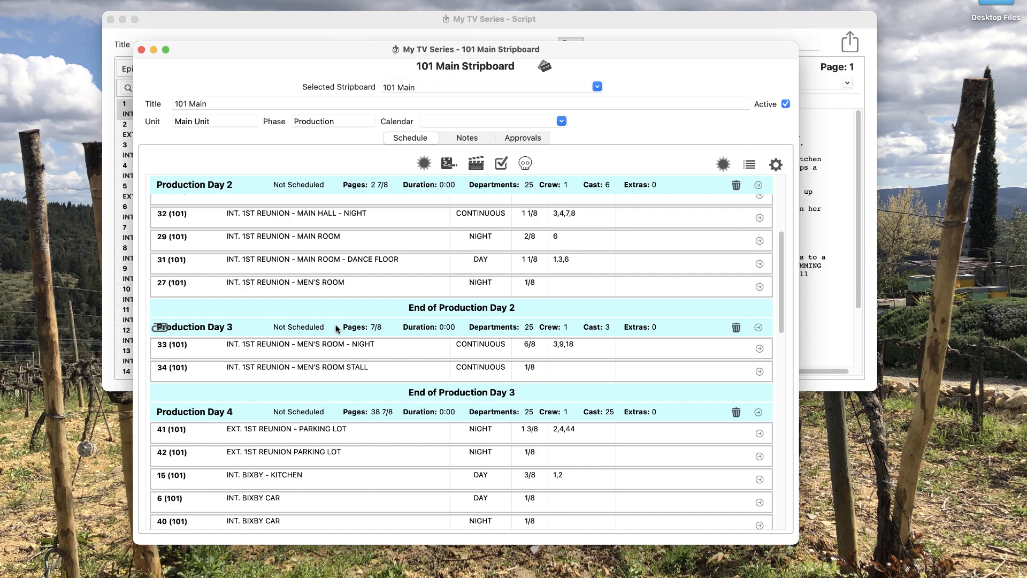
Move all strips of Production Day 3 at once into Production Day 2, between strips 29 and 31
scroll(336, 327, up, 2)
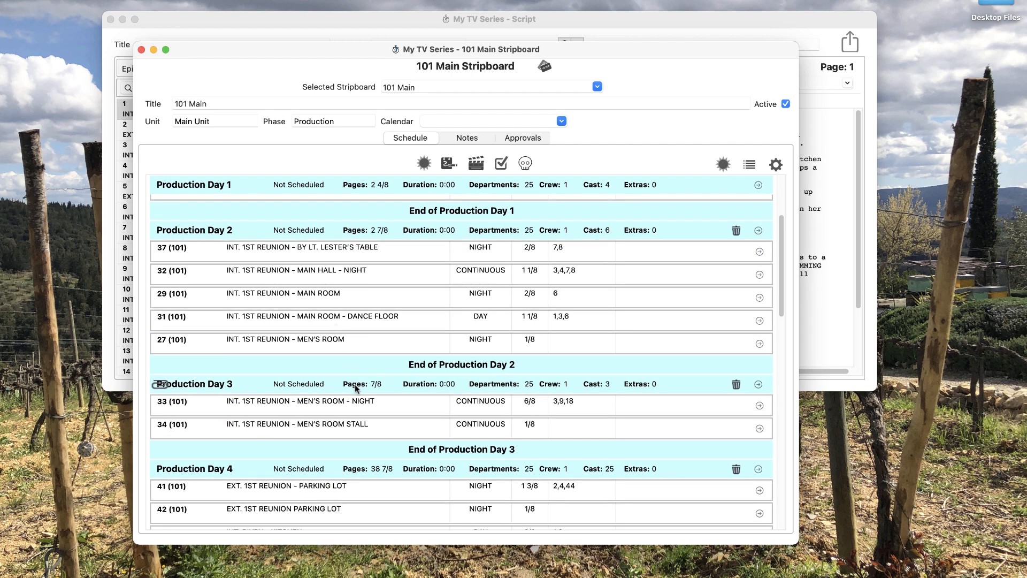
drag(354, 385, 376, 315)
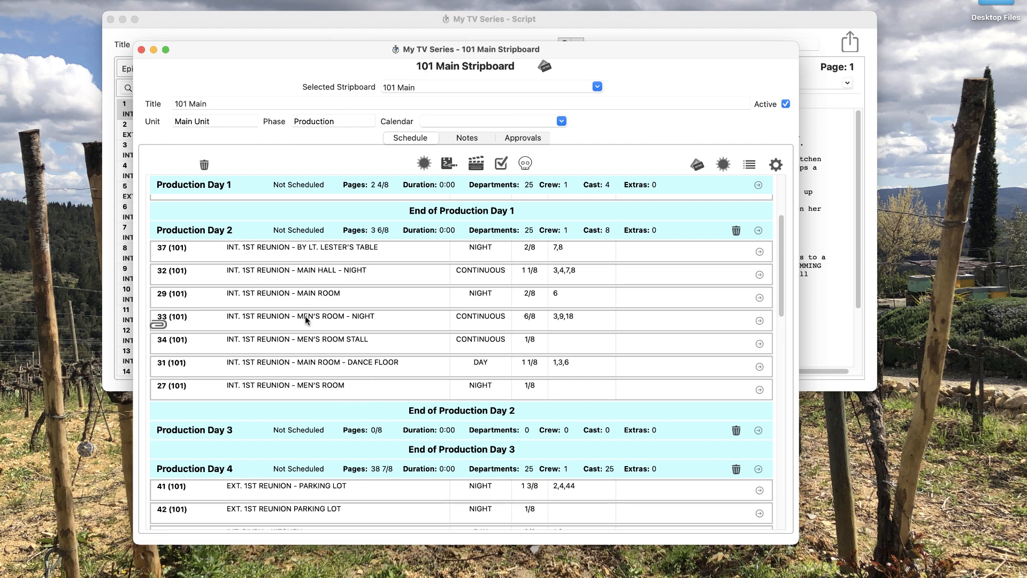
Move strips 33, 34 and 27 together from Production Day 2 into the empty Production Day 3
click(303, 344)
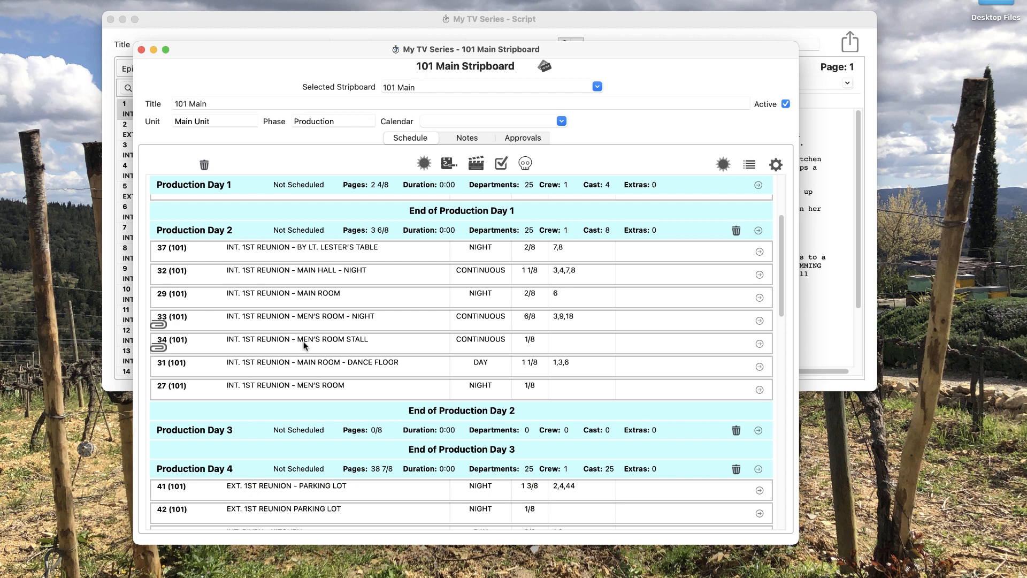
click(309, 385)
scroll(310, 383, down, 3)
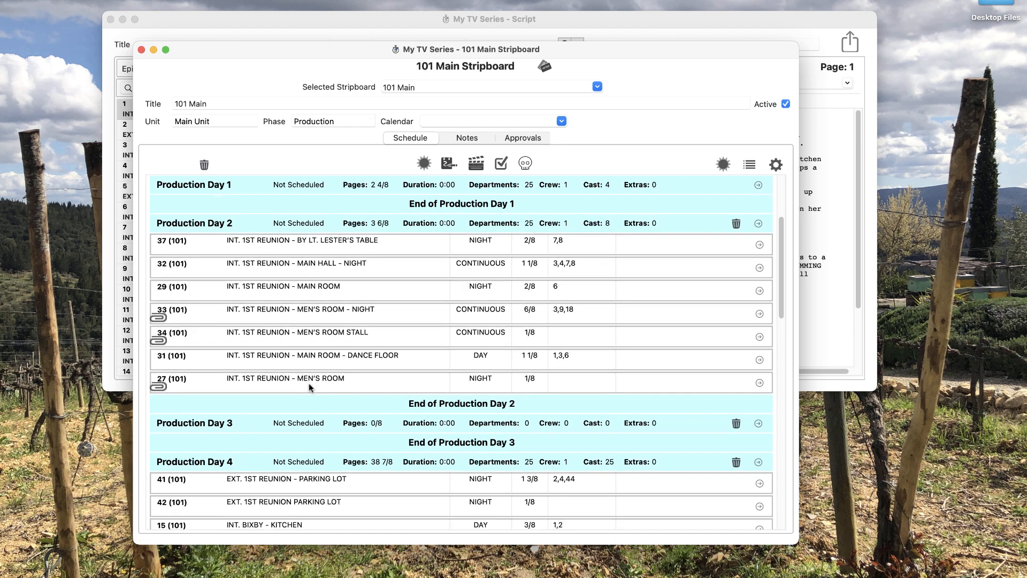
click(305, 353)
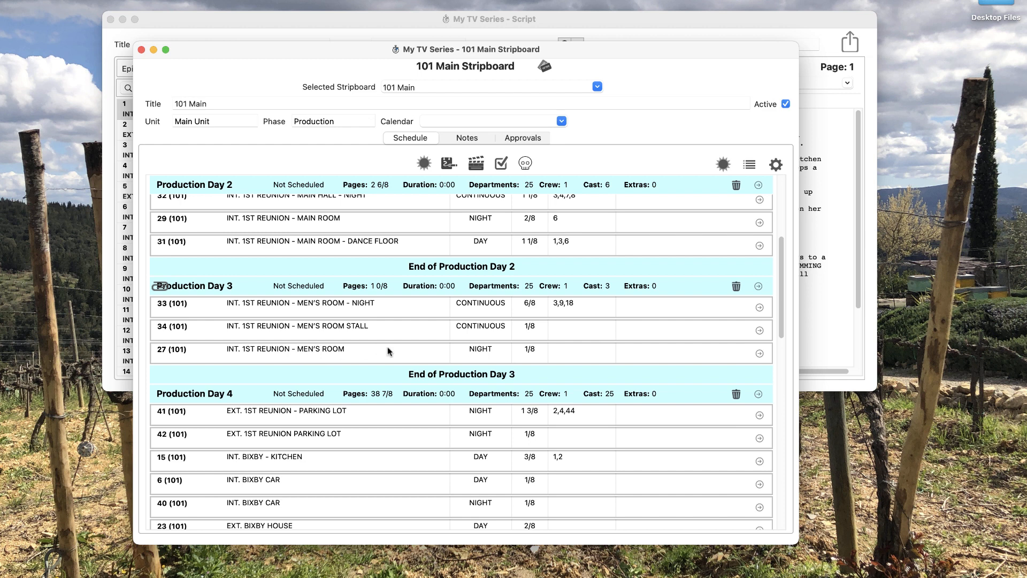
Move strip 34 from Production Day 3 to the boneyard, then open the boneyard and expand its episode 101 strips
drag(382, 328, 524, 166)
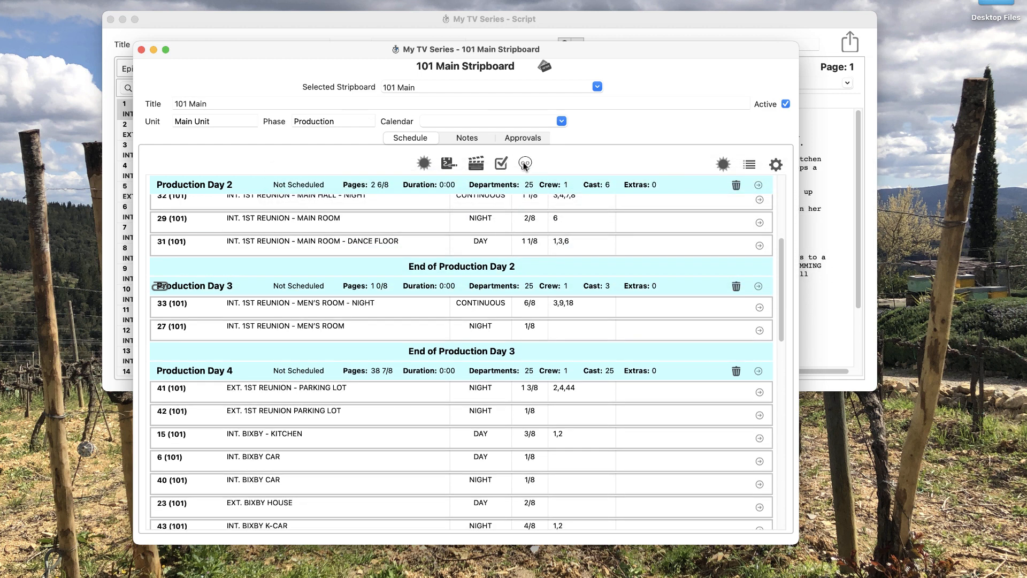
click(523, 165)
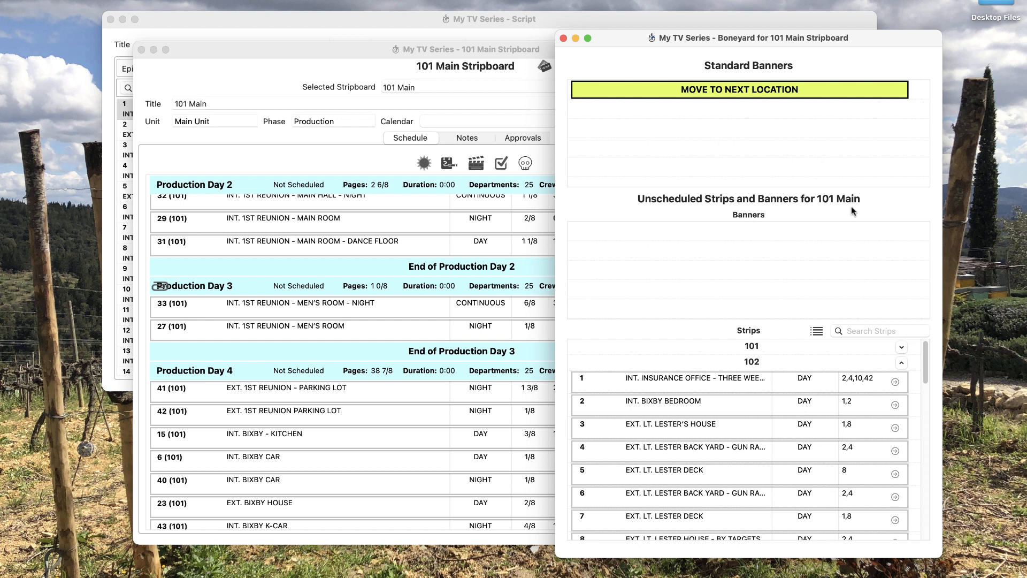
click(902, 347)
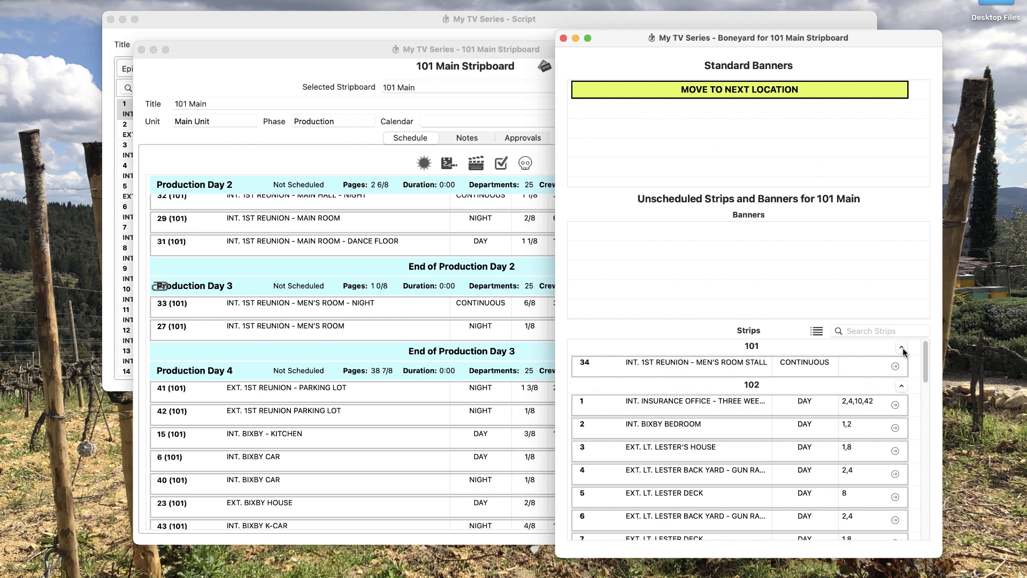
click(902, 347)
click(902, 347)
From the boneyard, place the MOVE TO NEXT LOCATION banner above strip 29 and episode 102's strip 1 below strip 42, then close the boneyard
drag(731, 92, 353, 213)
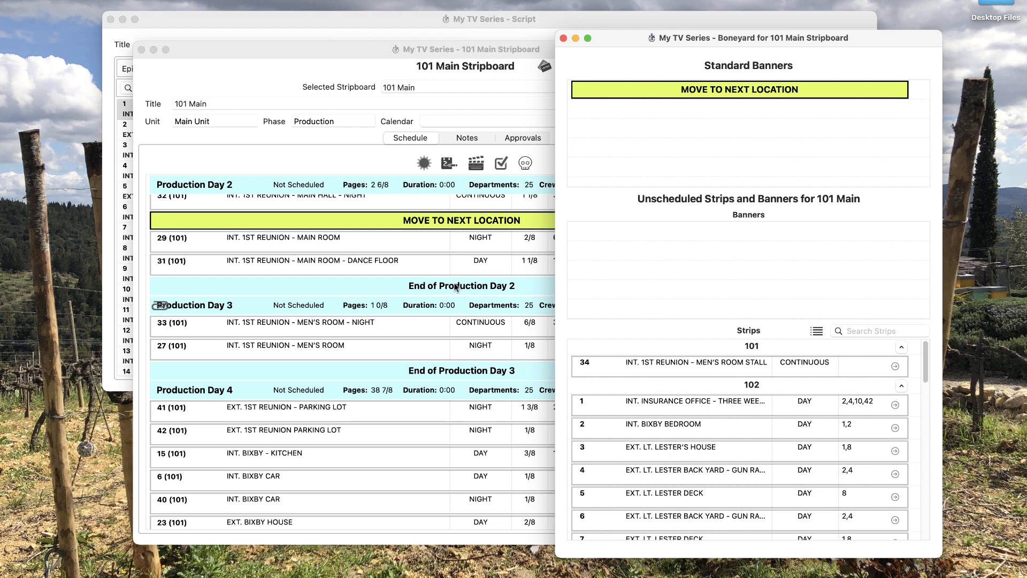
drag(683, 410, 308, 446)
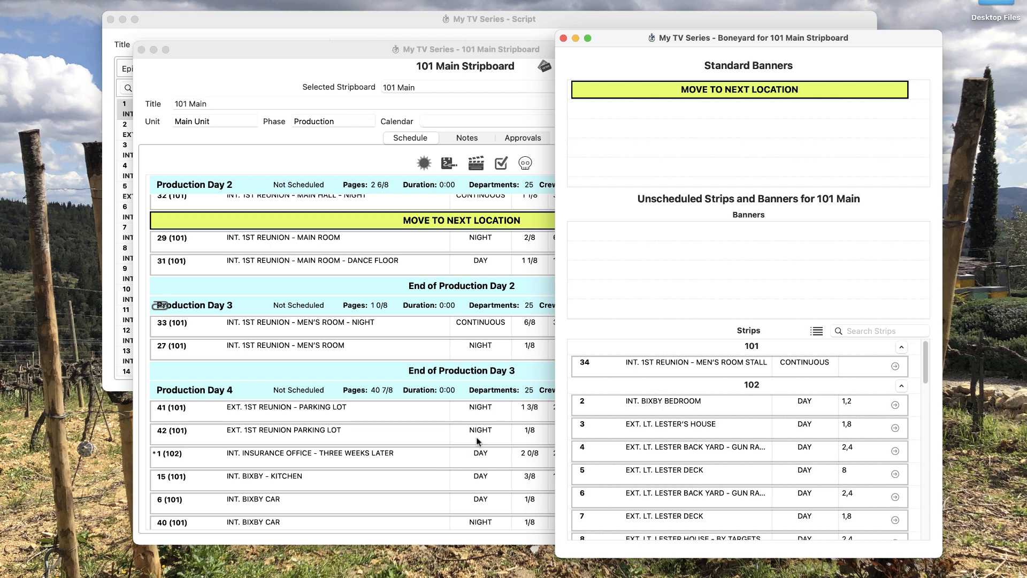
click(564, 39)
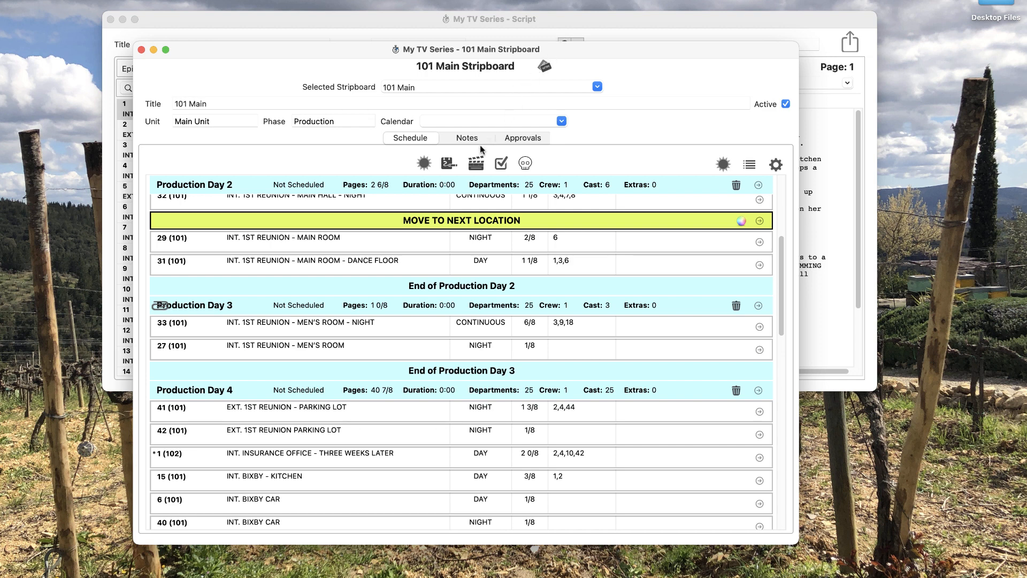
Insert a banner below strip 42 titled EXTRA LONG LUNCH TODAY with a duration of 2:00
drag(458, 167, 402, 444)
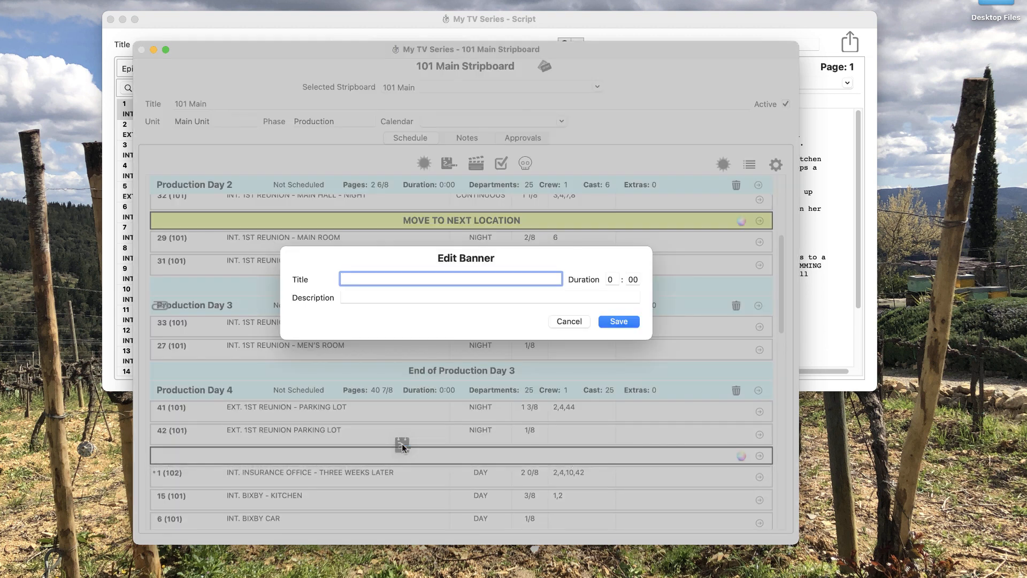
text(EXTRA LONG LUNCH TODAY)
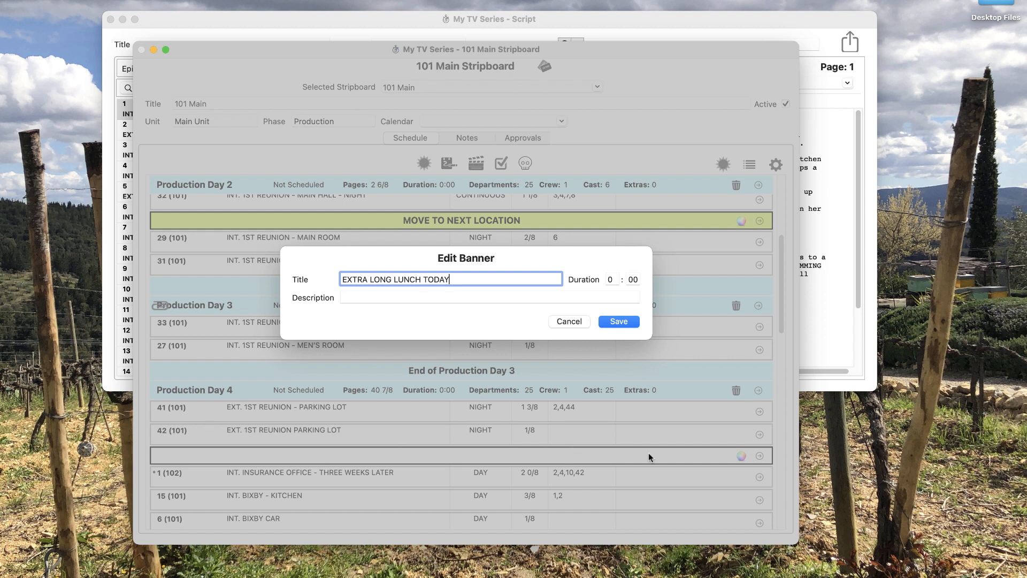
click(612, 277)
text(2)
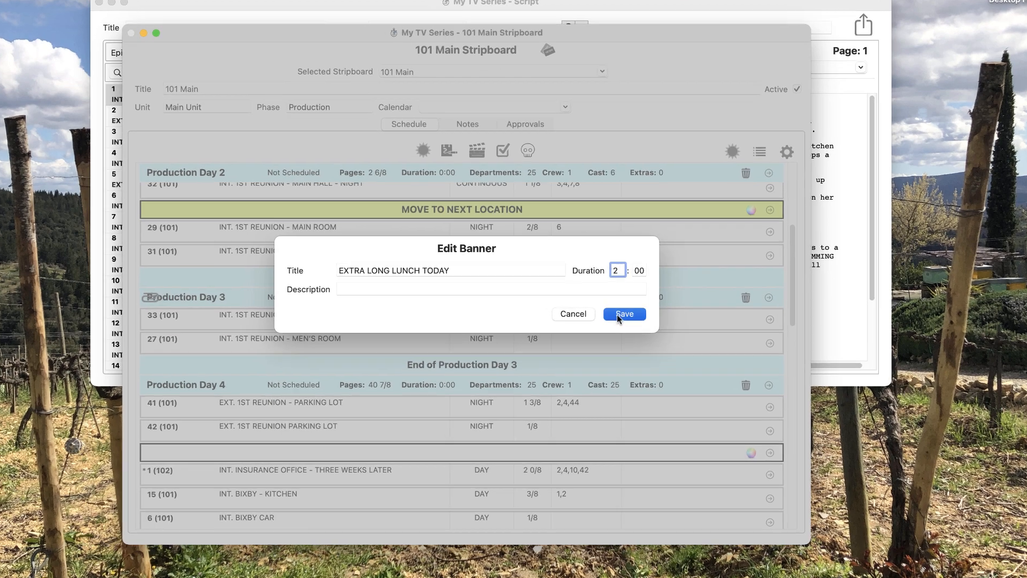
click(613, 321)
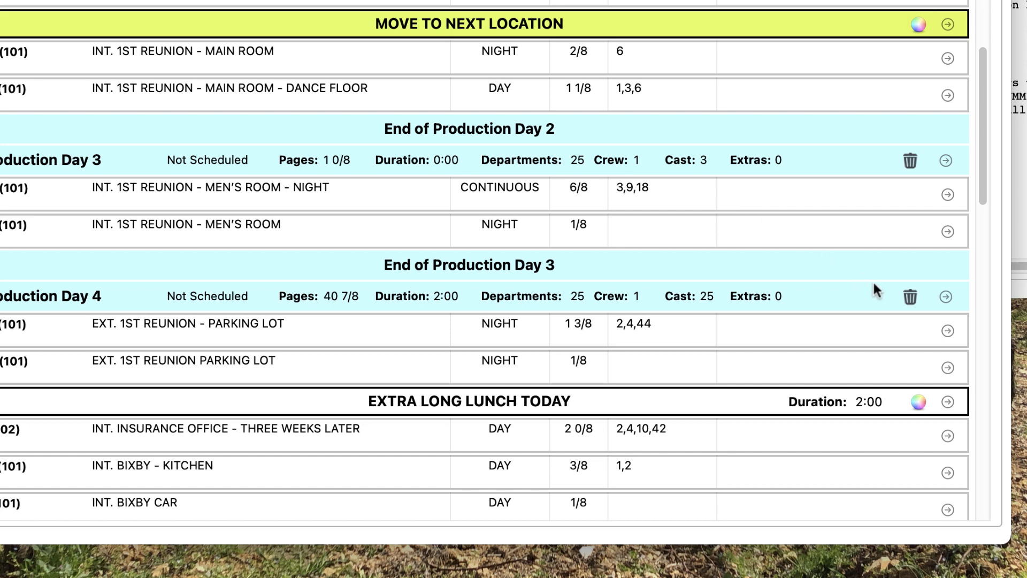
Color the EXTRA LONG LUNCH TODAY banner green with a yellow border, and check its editable details without changing them
click(919, 401)
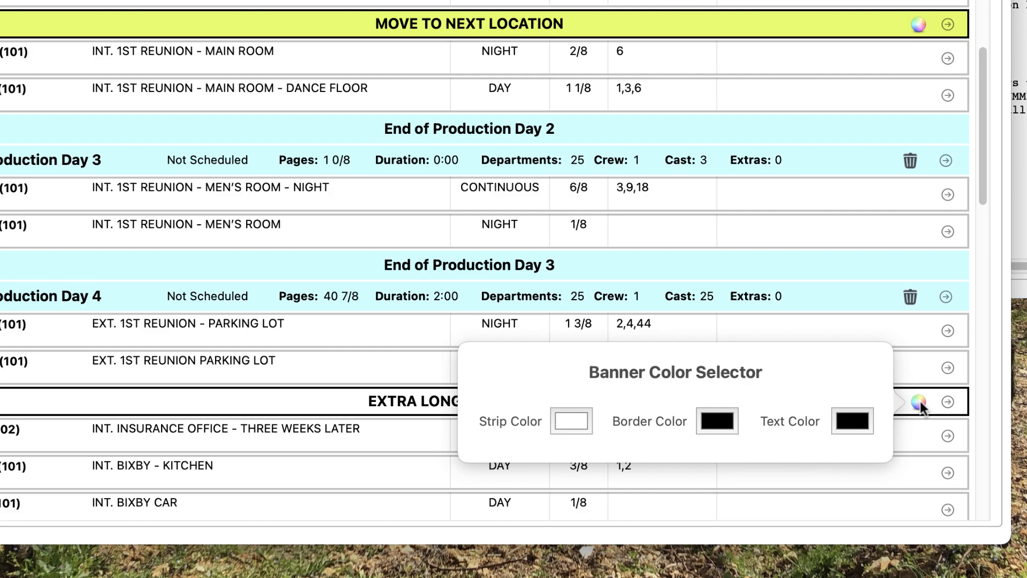
click(573, 419)
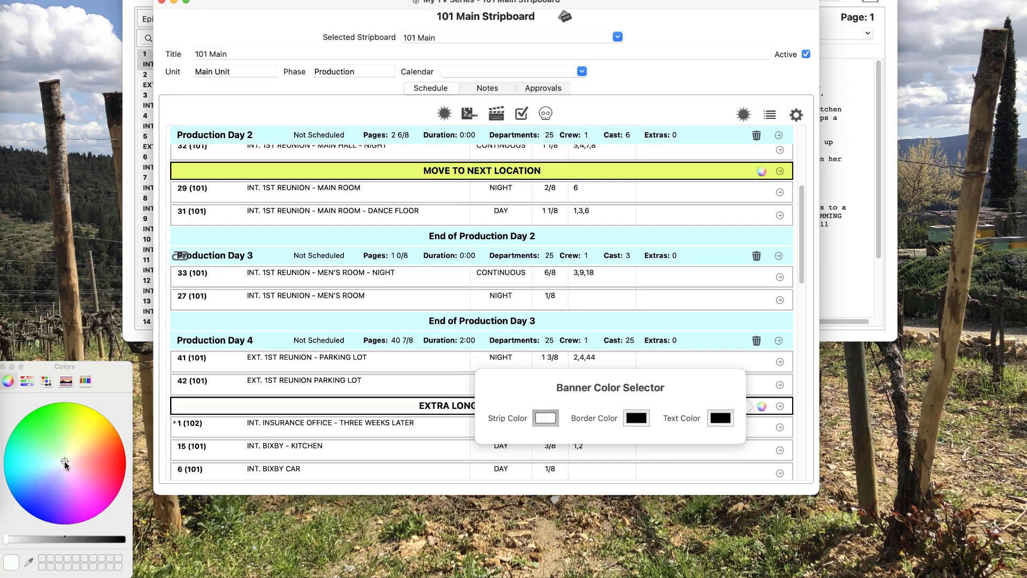
drag(64, 461, 49, 427)
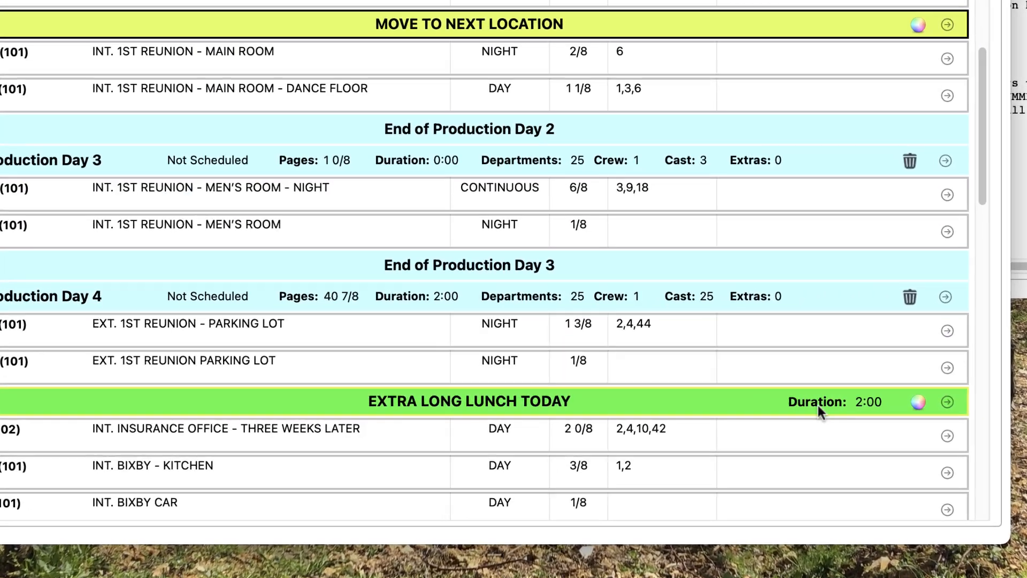
double_click(629, 402)
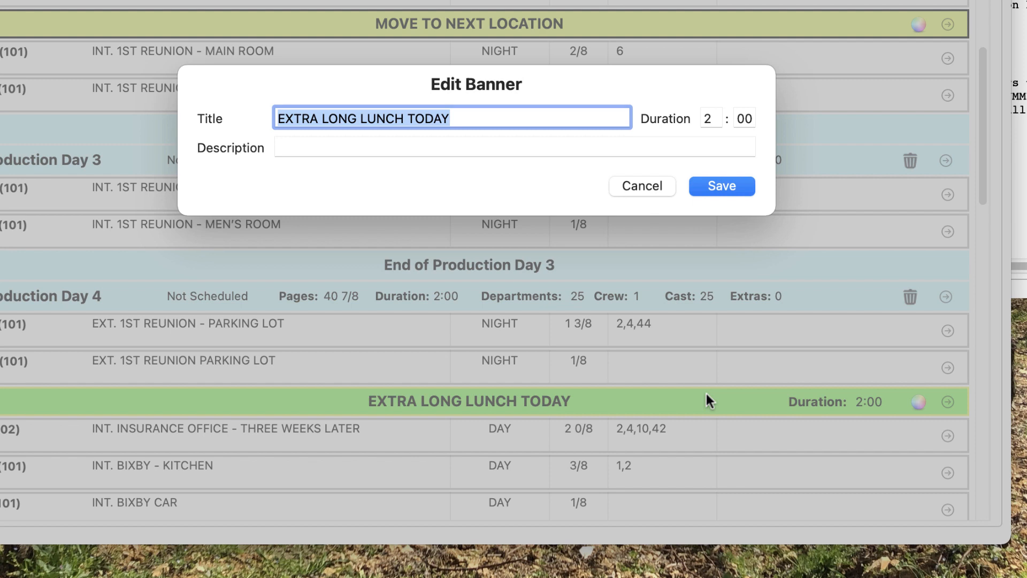
click(660, 187)
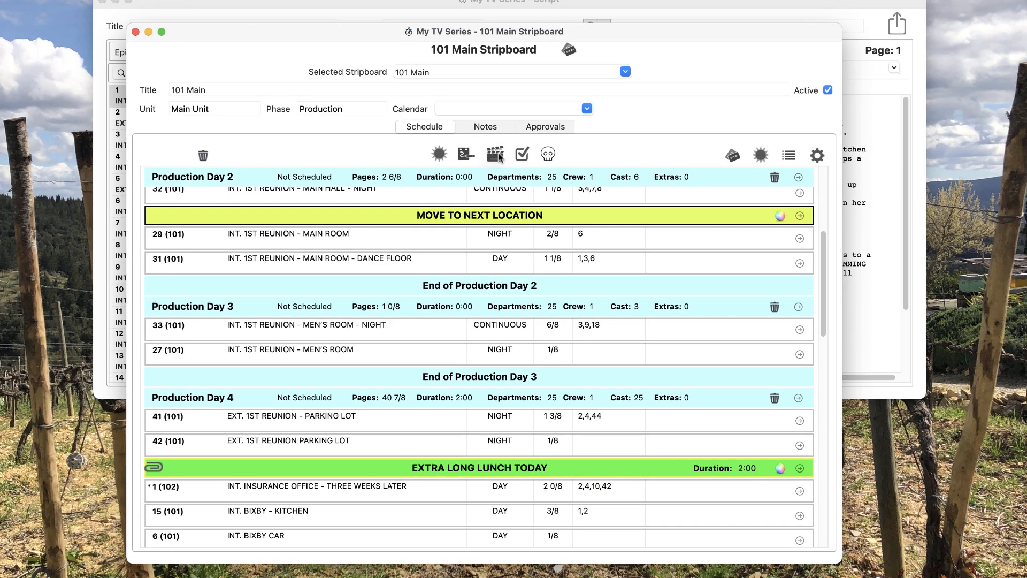
Add a new scene strip below strip 27 in Production Day 3, using scene 2, EXT. BUTCHERSHOP - PARKING LOT - DAY
drag(494, 155, 487, 371)
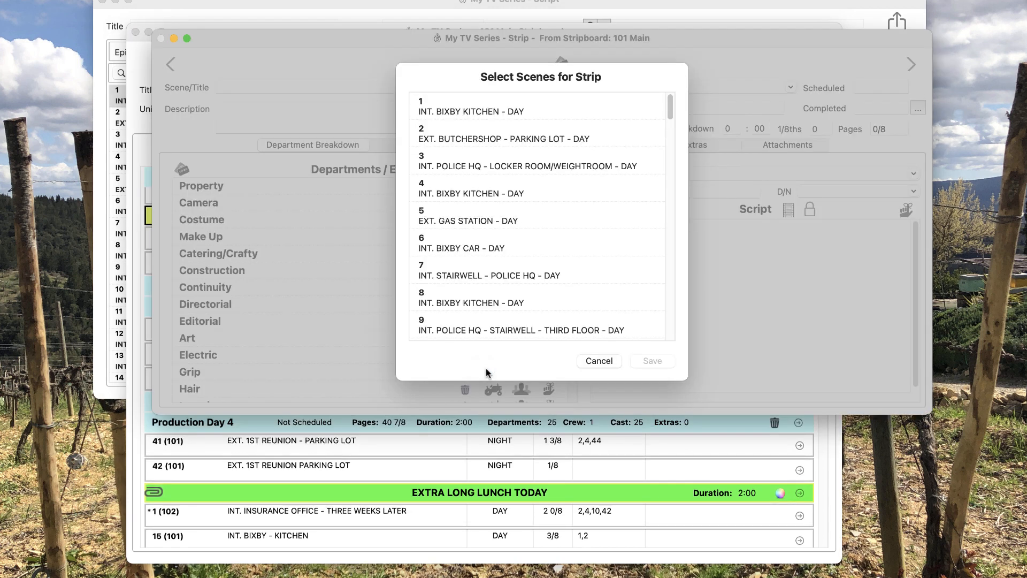
click(528, 145)
click(649, 361)
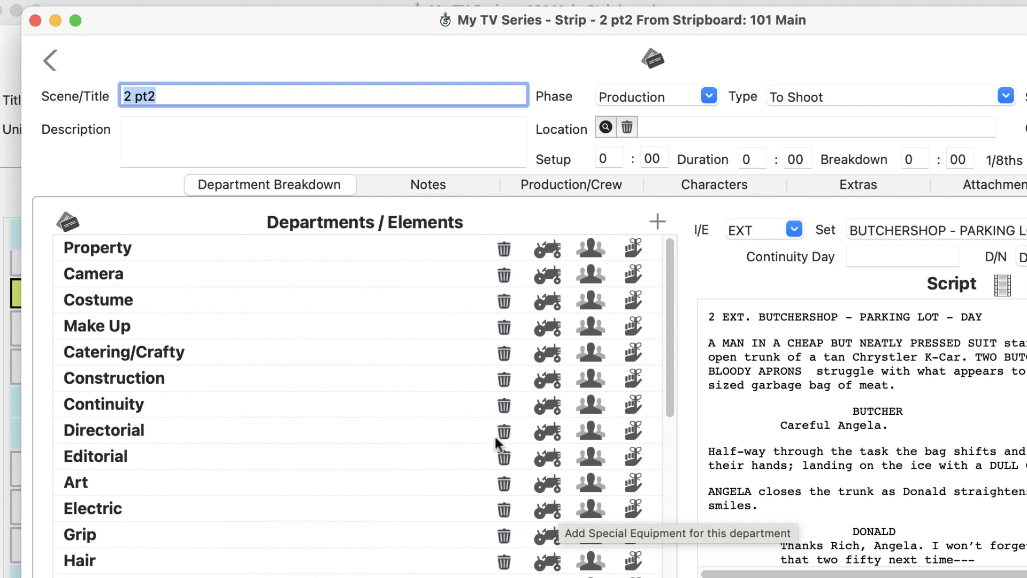
click(36, 21)
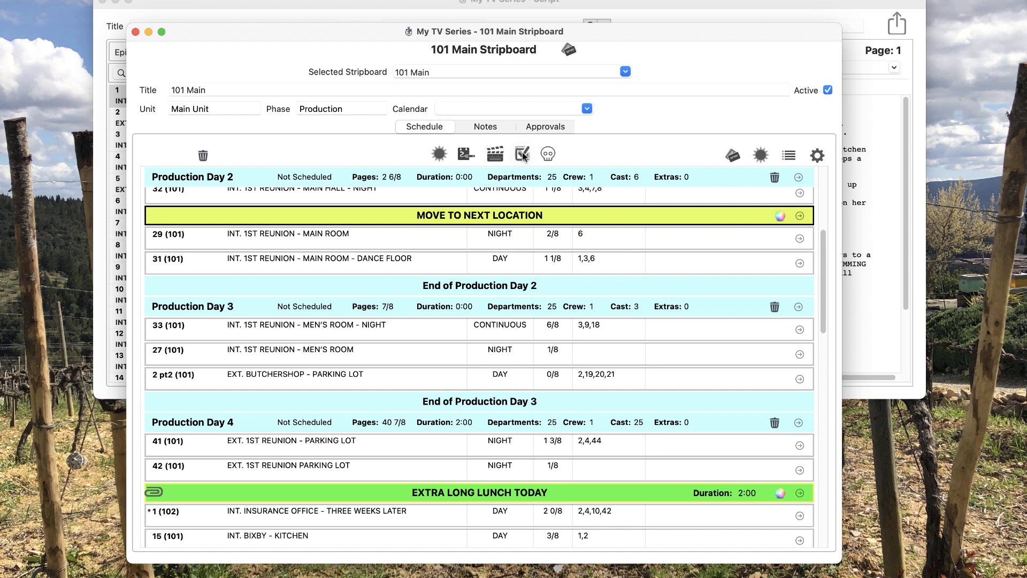
Add a to-do strip titled Location Scout below strip 27 in Production Day 3
drag(523, 155, 423, 363)
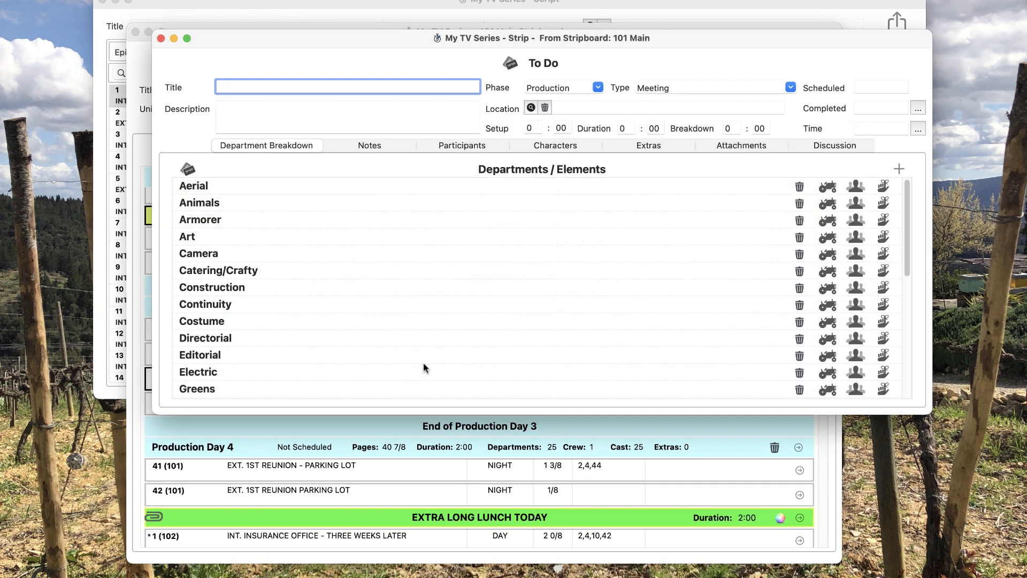
text(Location Scout)
key(Tab)
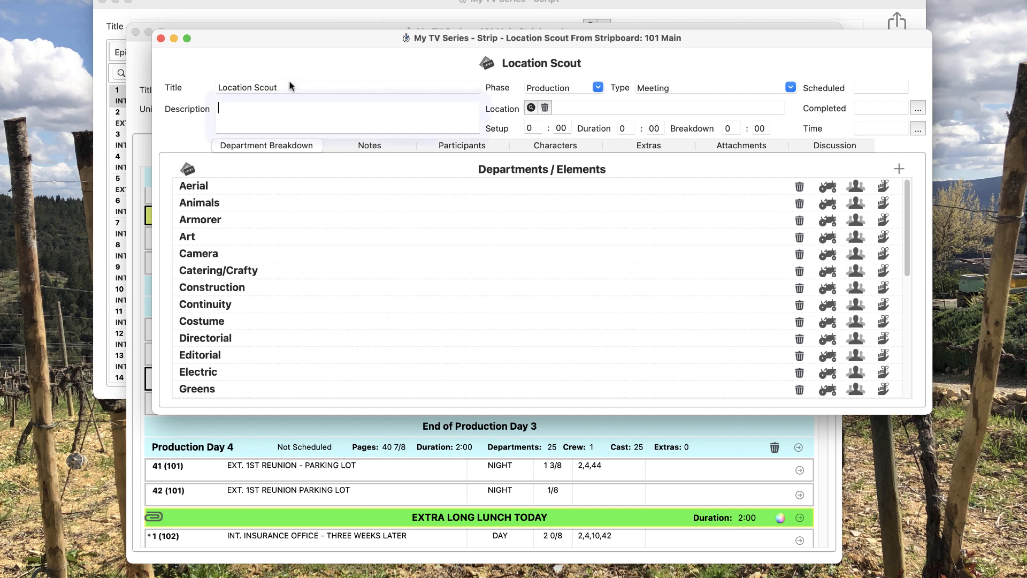
click(161, 38)
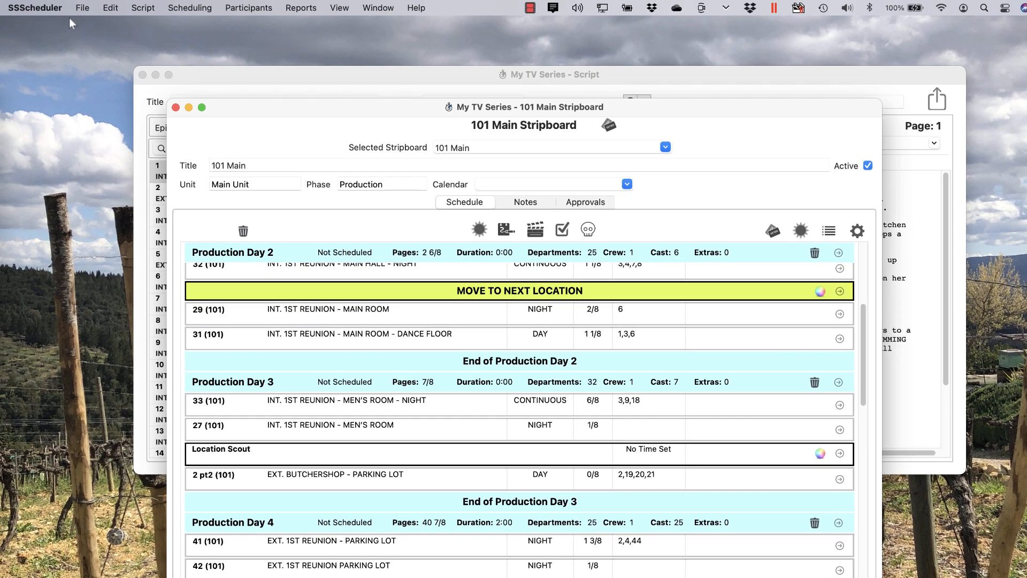
In the project's strip color codes, give EXT NIGHT strips a blue background, yellow border and white text
click(59, 11)
mouse_move(64, 123)
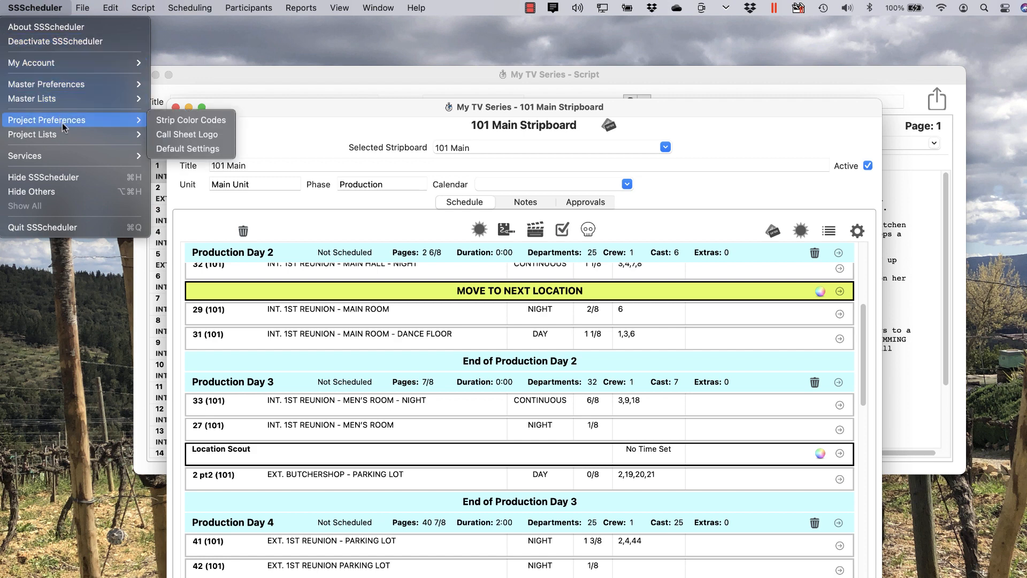
click(182, 120)
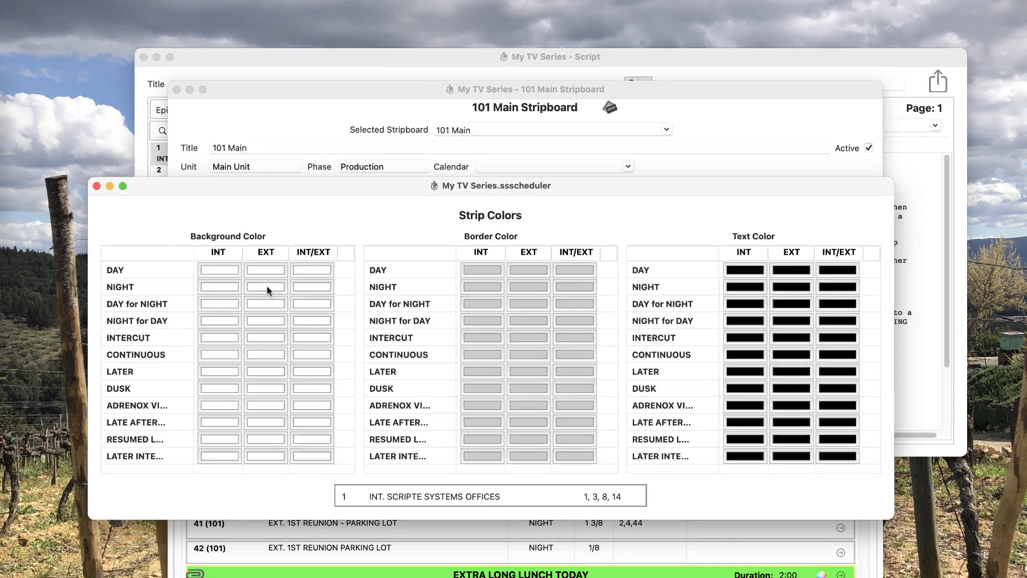
click(267, 305)
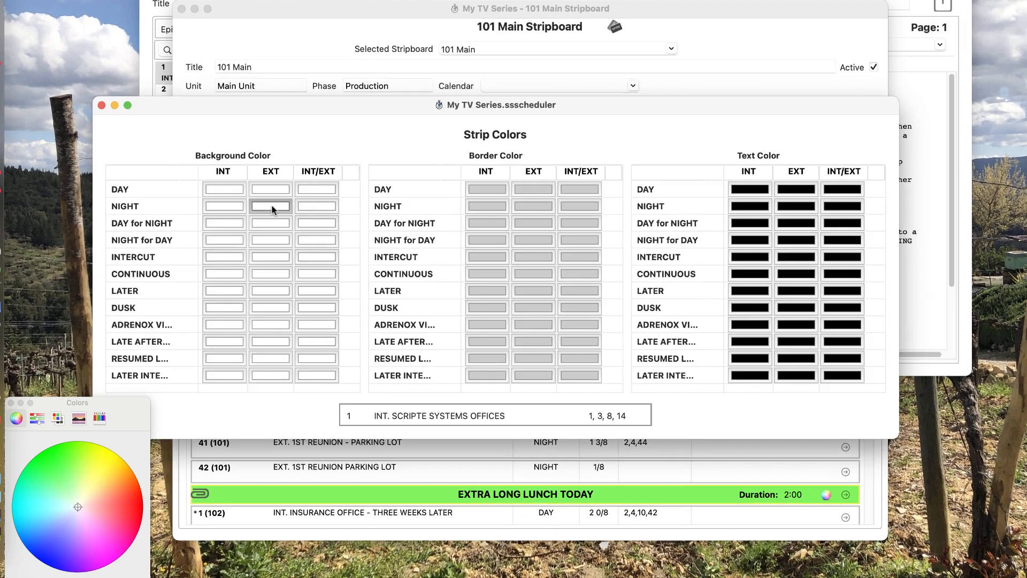
click(55, 420)
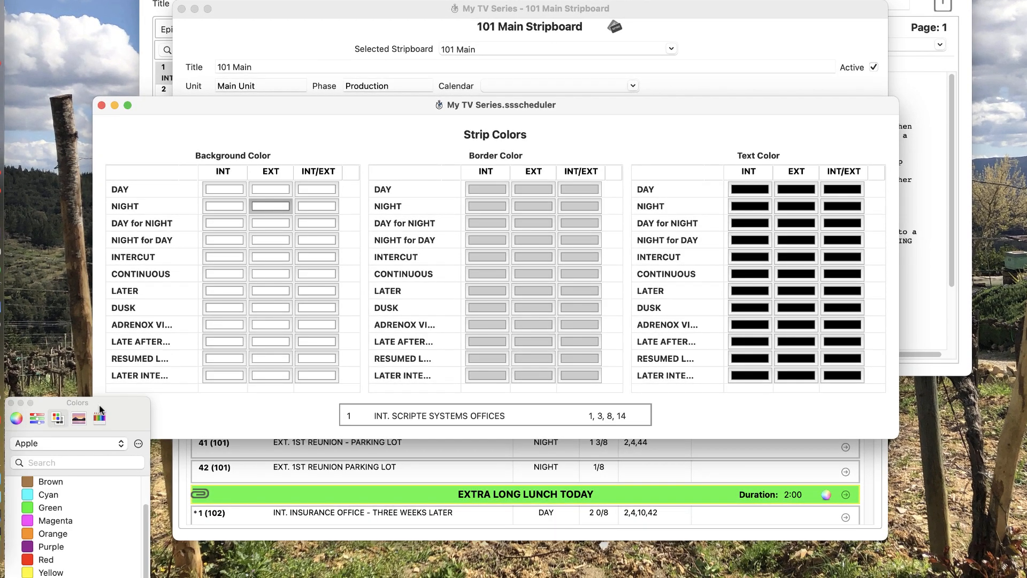
drag(107, 405, 159, 310)
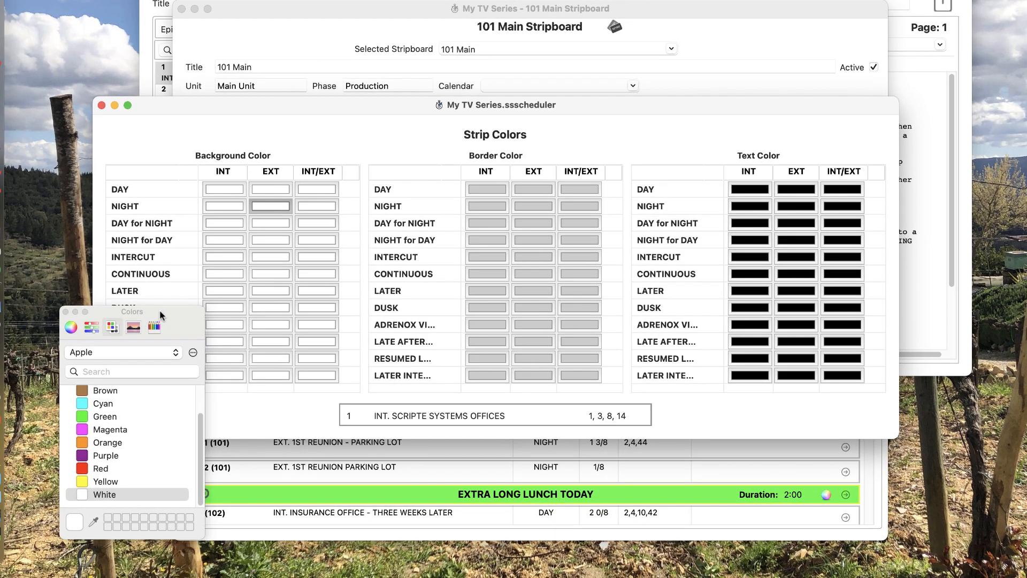
scroll(107, 424, up, 3)
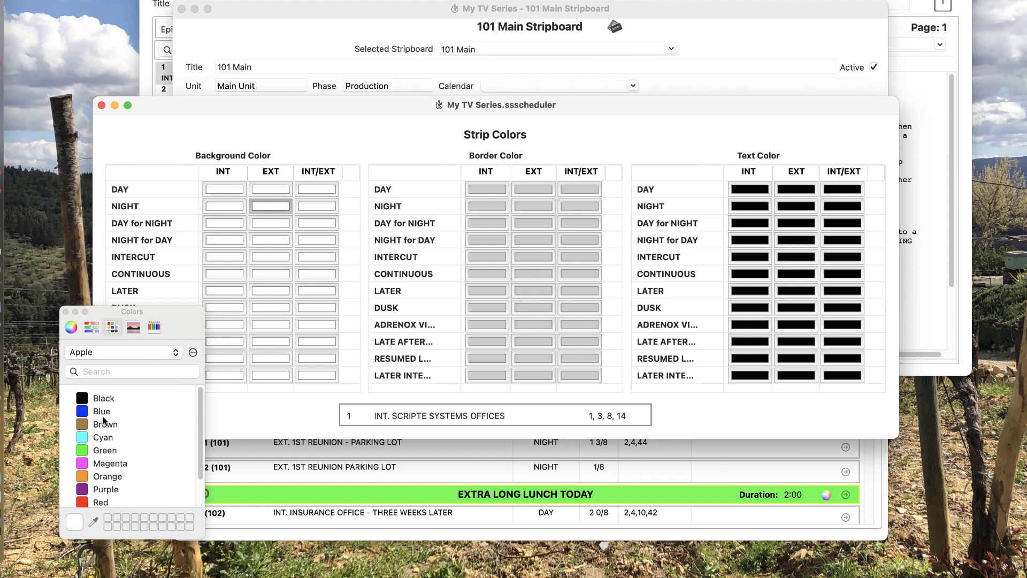
click(103, 416)
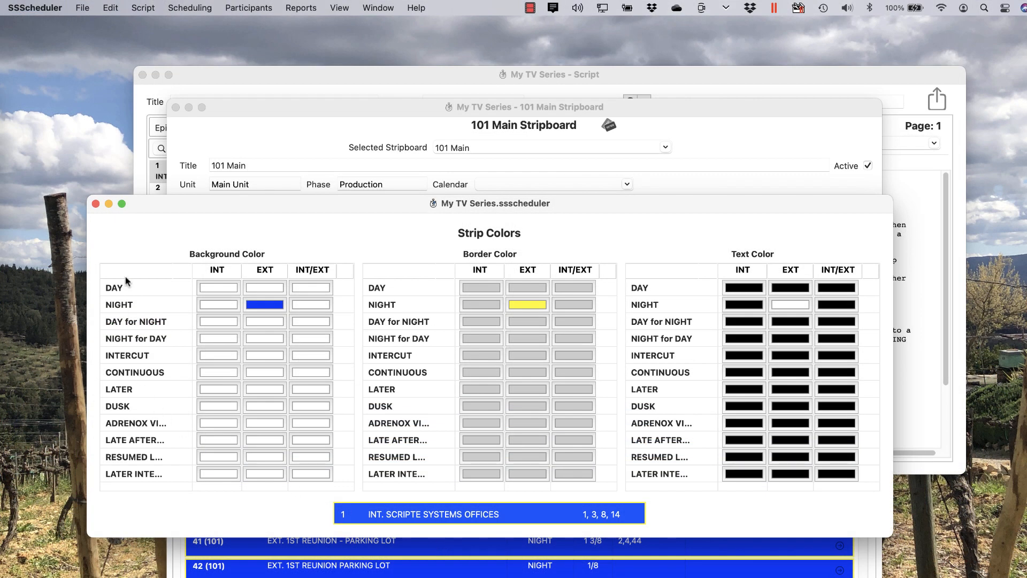
click(95, 204)
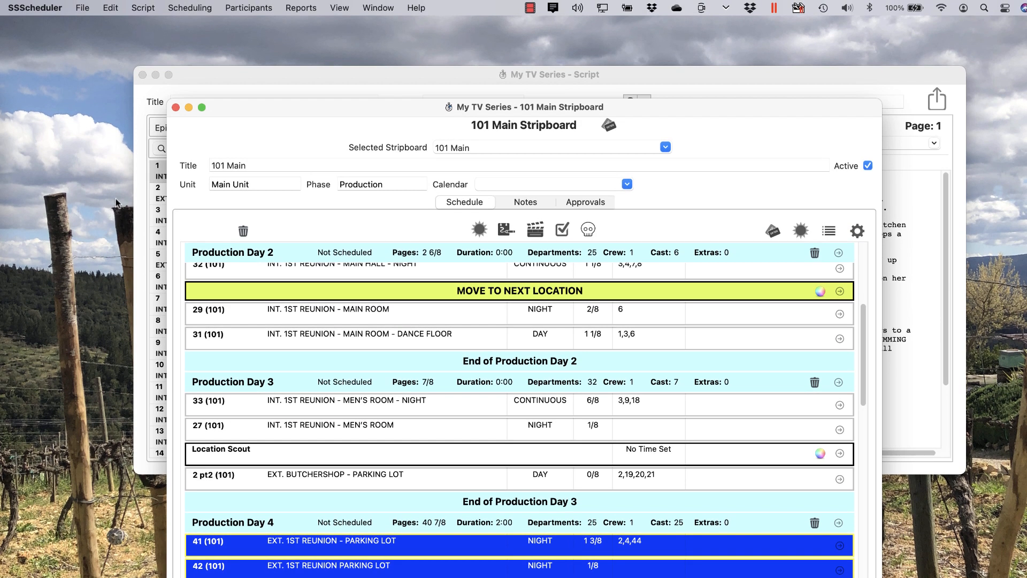
click(298, 9)
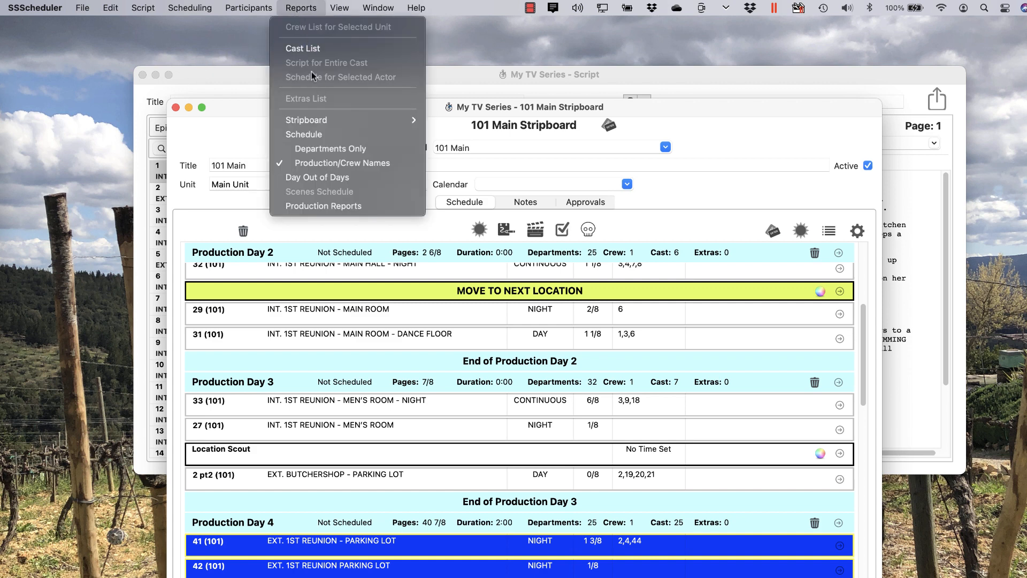
mouse_move(333, 123)
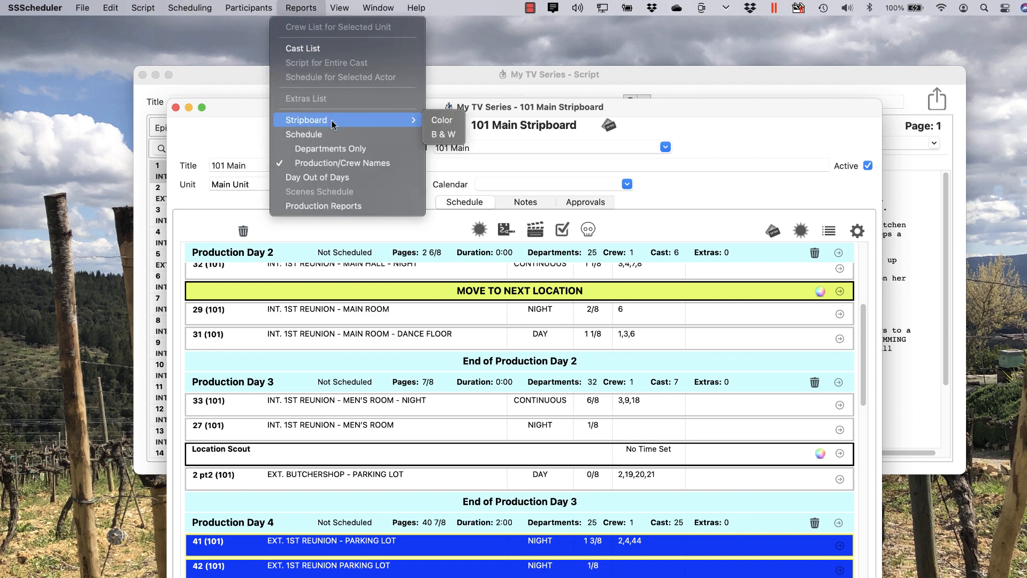
click(651, 111)
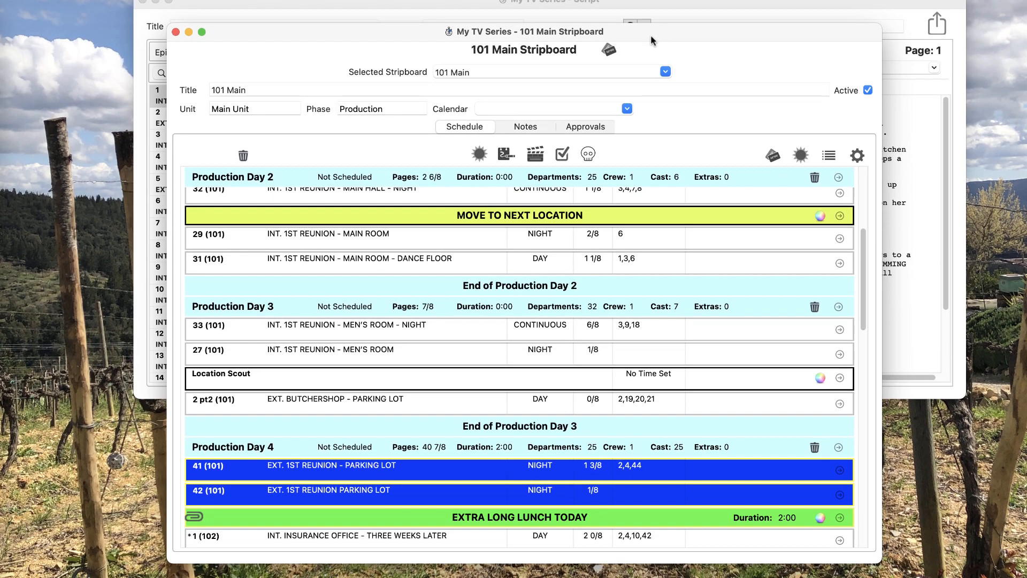